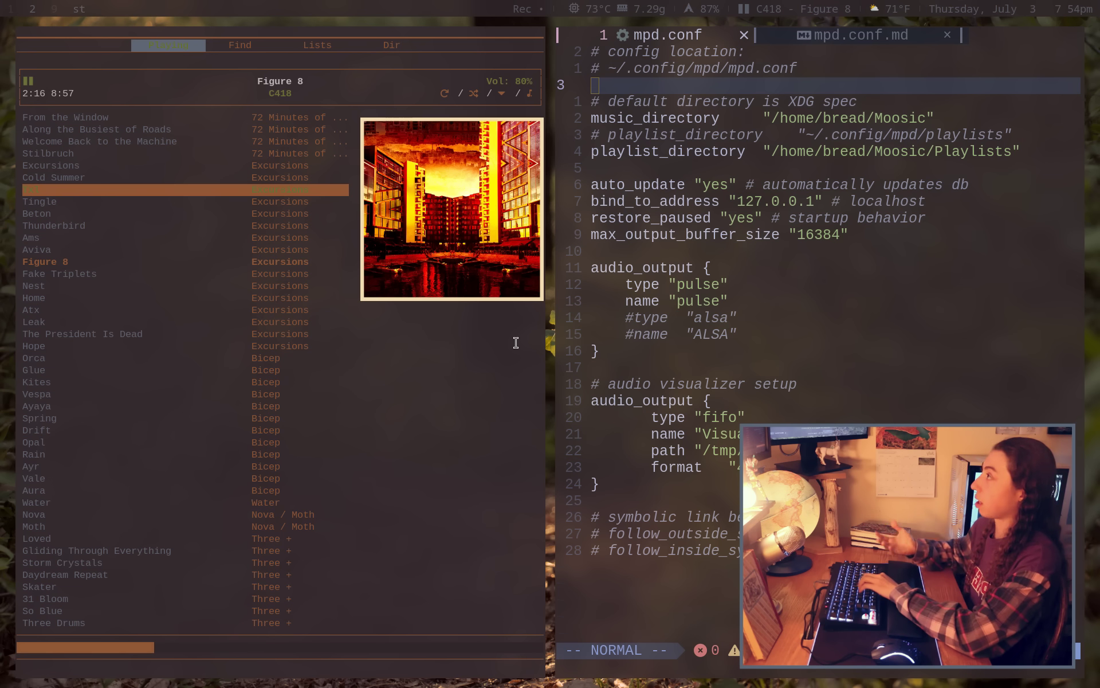
Scroll the album's track list in ncmpcpp, then switch to the workspace with the MPD wiki
{"action": "key", "text": "Down"}
{"action": "key", "text": "Down"}
{"action": "key", "text": "Down"}
{"action": "key", "text": "Down"}
{"action": "key", "text": "Down"}
{"action": "key", "text": "Down"}
{"action": "key", "text": "Down"}
{"action": "key", "text": "Down"}
{"action": "key", "text": "Down"}
{"action": "key", "text": "Down"}
{"action": "key", "text": "Down"}
{"action": "key", "text": "Up"}
{"action": "key", "text": "Up"}
{"action": "key", "text": "Up"}
{"action": "key", "text": "Up"}
{"action": "key", "text": "Up"}
{"action": "key", "text": "Up"}
{"action": "key", "text": "Up"}
{"action": "key", "text": "Up"}
{"action": "key", "text": "Up"}
{"action": "key", "text": "Up"}
{"action": "key", "text": "Up"}
{"action": "key", "text": "Up"}
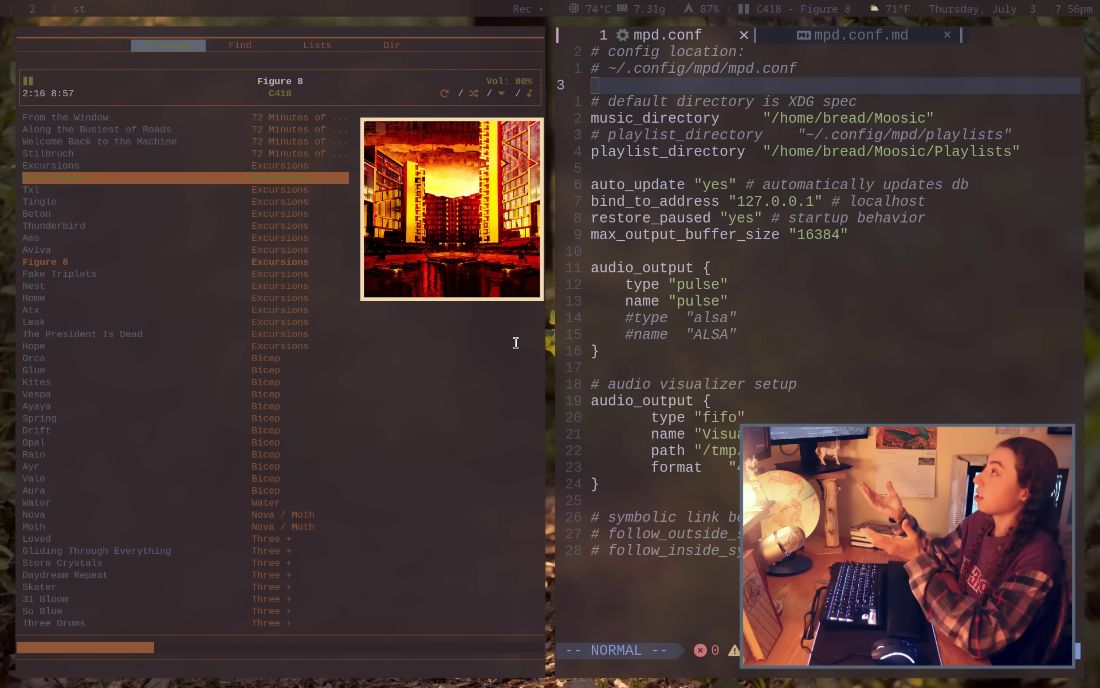
{"action": "key", "text": "super+9"}
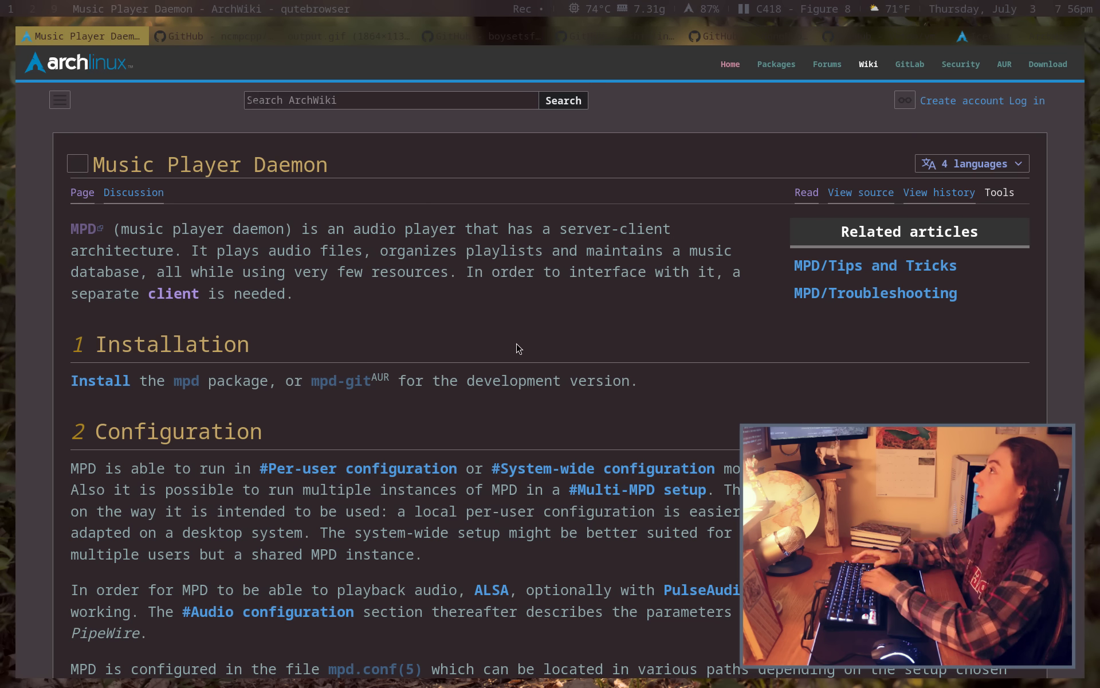
Cycle qutebrowser tabs past the visualizer GIF to the Plattenalbum GitHub page, then return to workspace 2
{"action": "key", "text": "shift+j"}
{"action": "key", "text": "shift+j"}
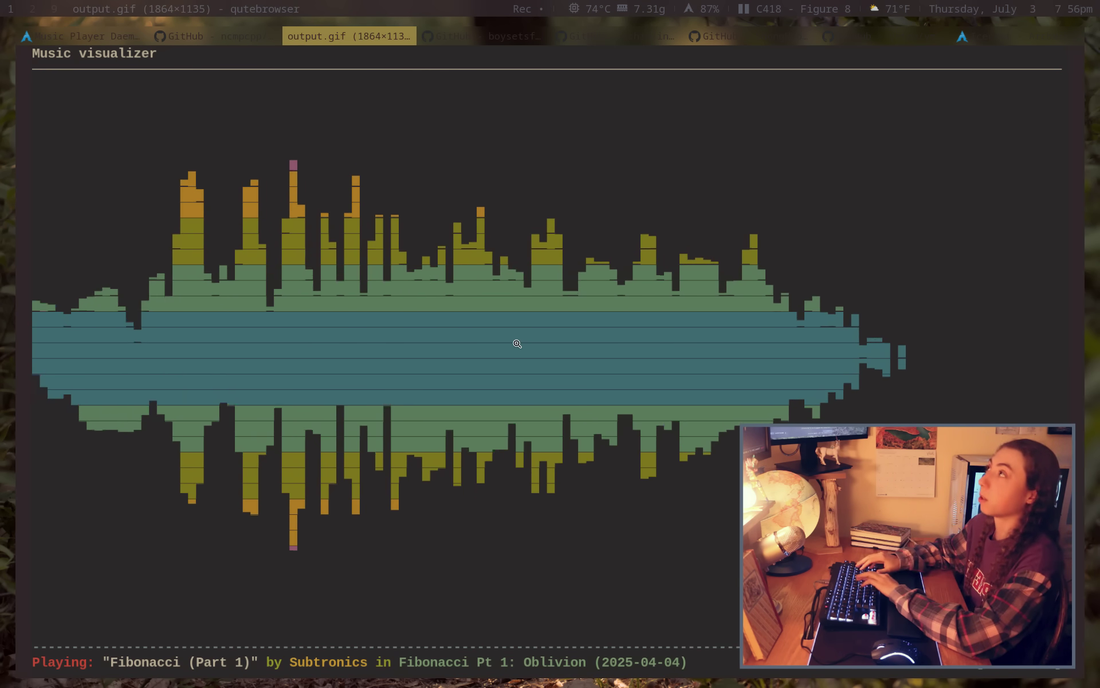
{"action": "key", "text": "shift+j"}
{"action": "key", "text": "shift+j"}
{"action": "key", "text": "shift+j"}
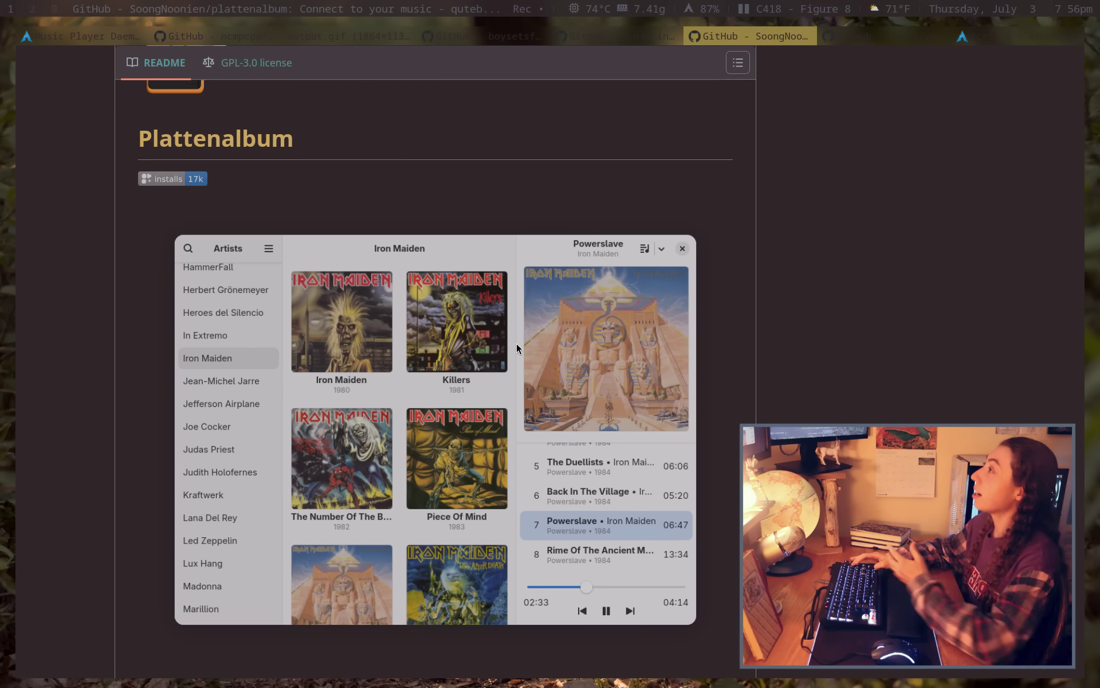
{"action": "key", "text": "super+2"}
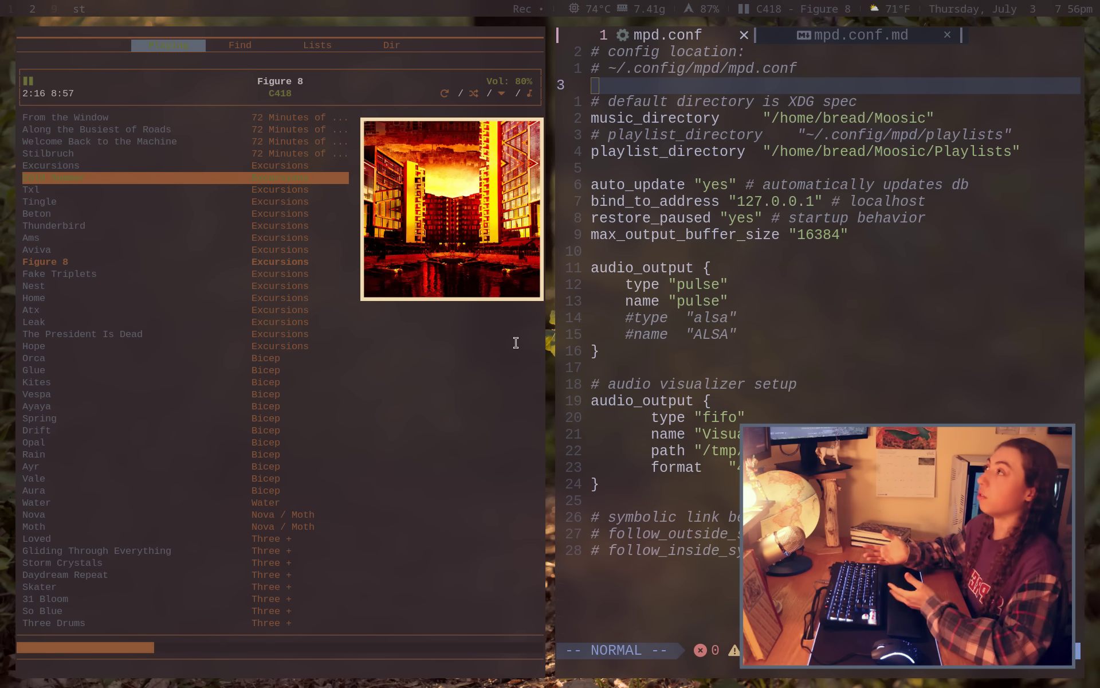
Move the mpd.conf editor into the master area and switch to the Plattenalbum README in the browser
{"action": "key", "text": "super+Return"}
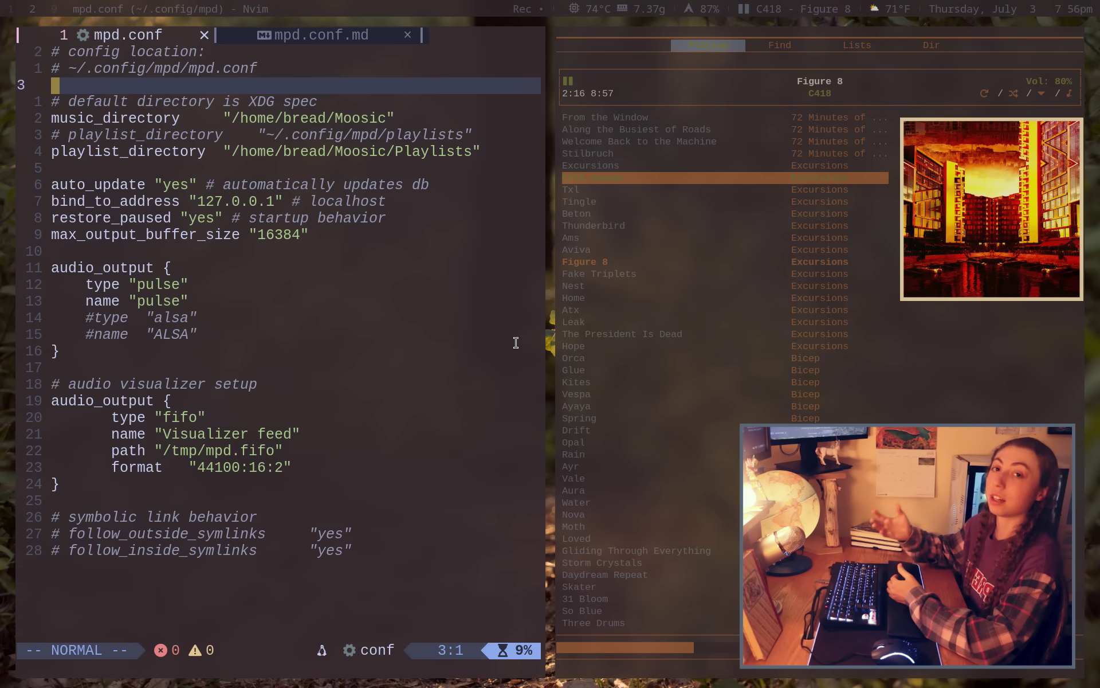
{"action": "key", "text": "super+1"}
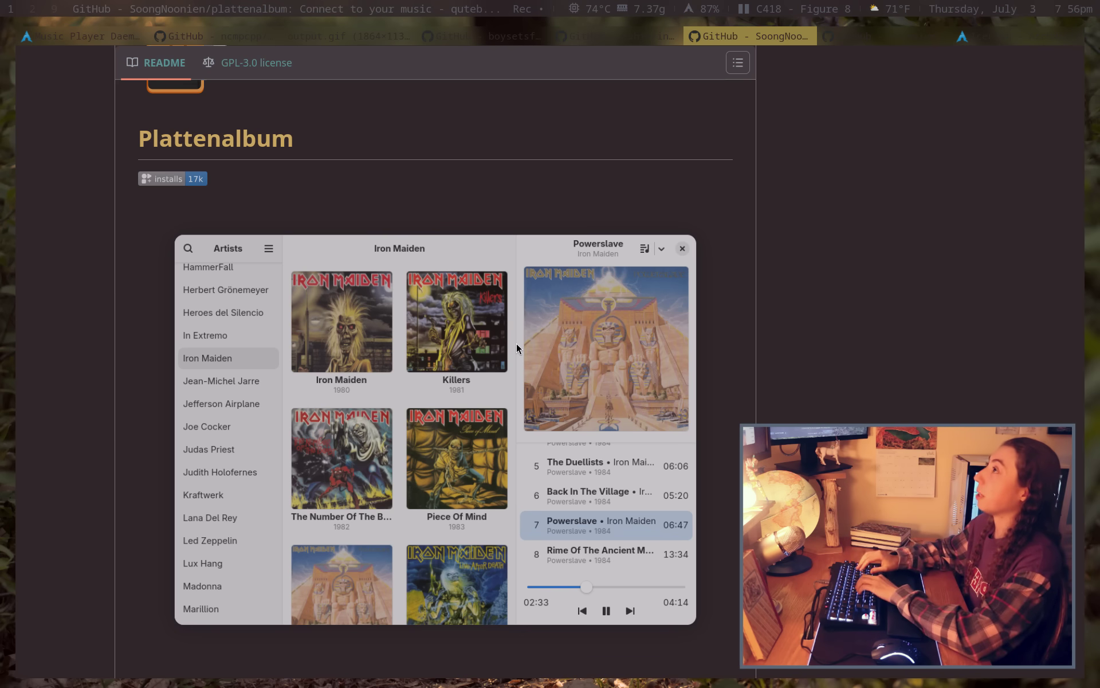
Read the ArchWiki MPD Configuration section, then go back to workspace 2 and open a new zsh terminal
{"action": "key", "text": "J"}
{"action": "key", "text": "J"}
{"action": "key", "text": "J"}
{"action": "scroll", "coordinate": [517, 346], "scroll_direction": "down", "scroll_amount": 3}
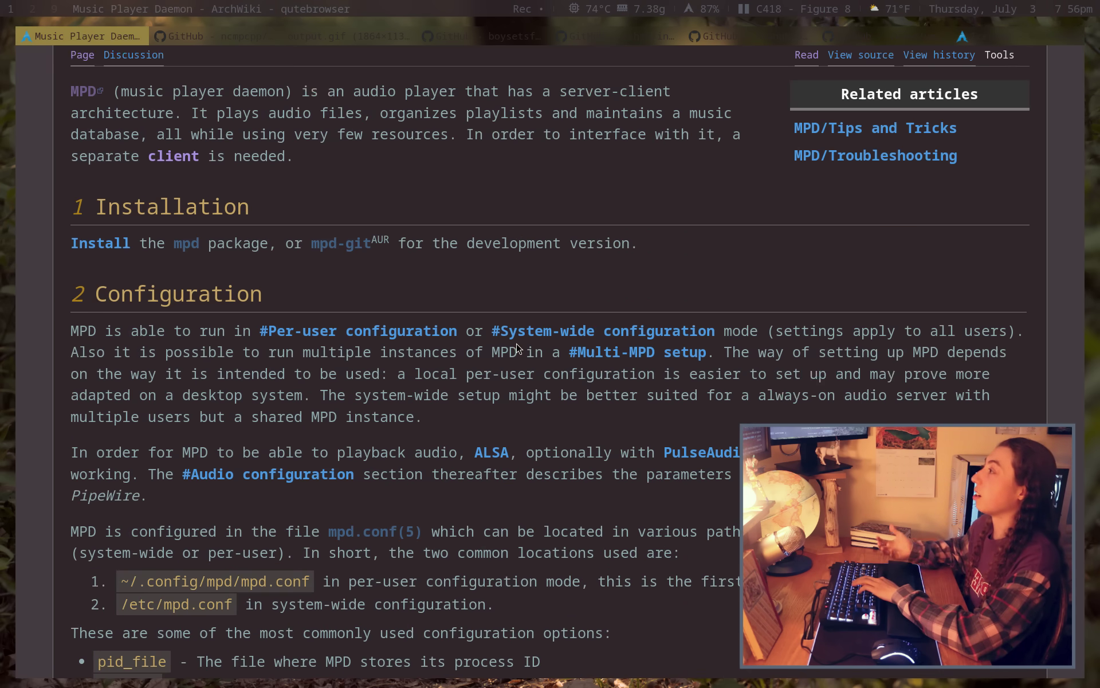
{"action": "scroll", "coordinate": [517, 347], "scroll_direction": "down", "scroll_amount": 3}
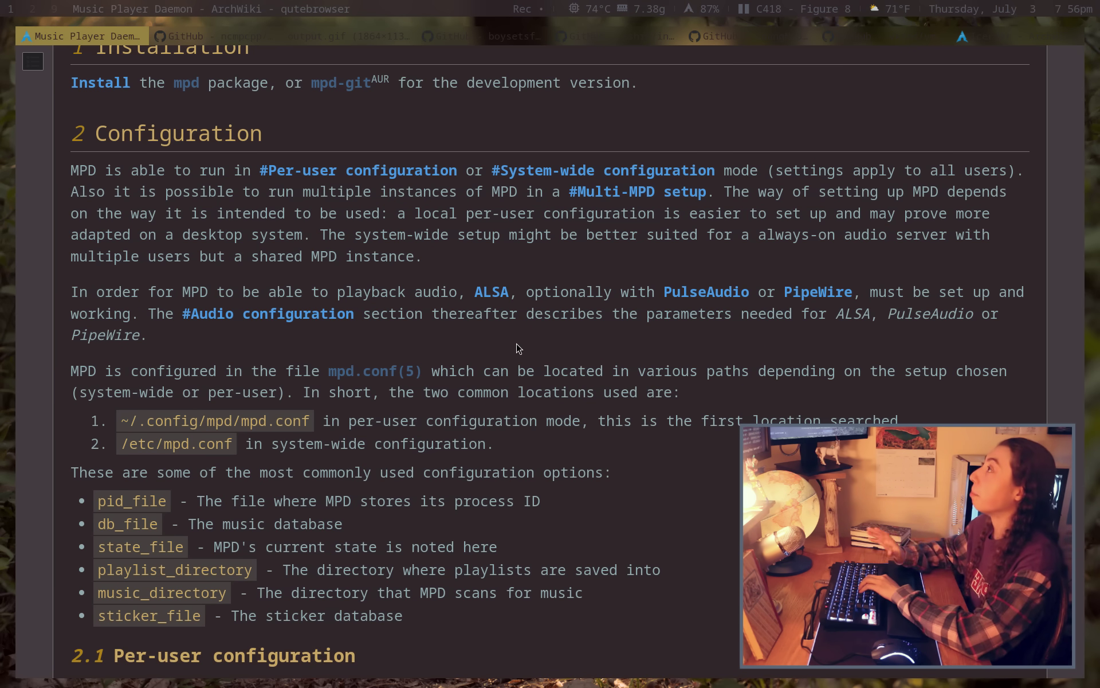
{"action": "key", "text": "super+2"}
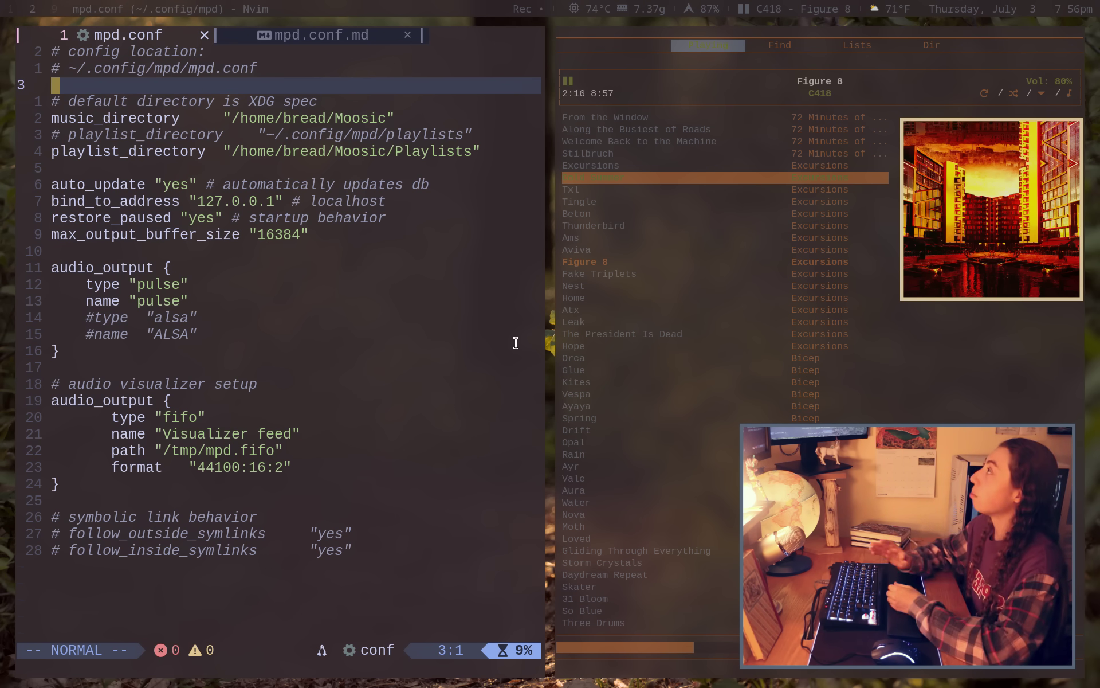
{"action": "key", "text": "super+Return"}
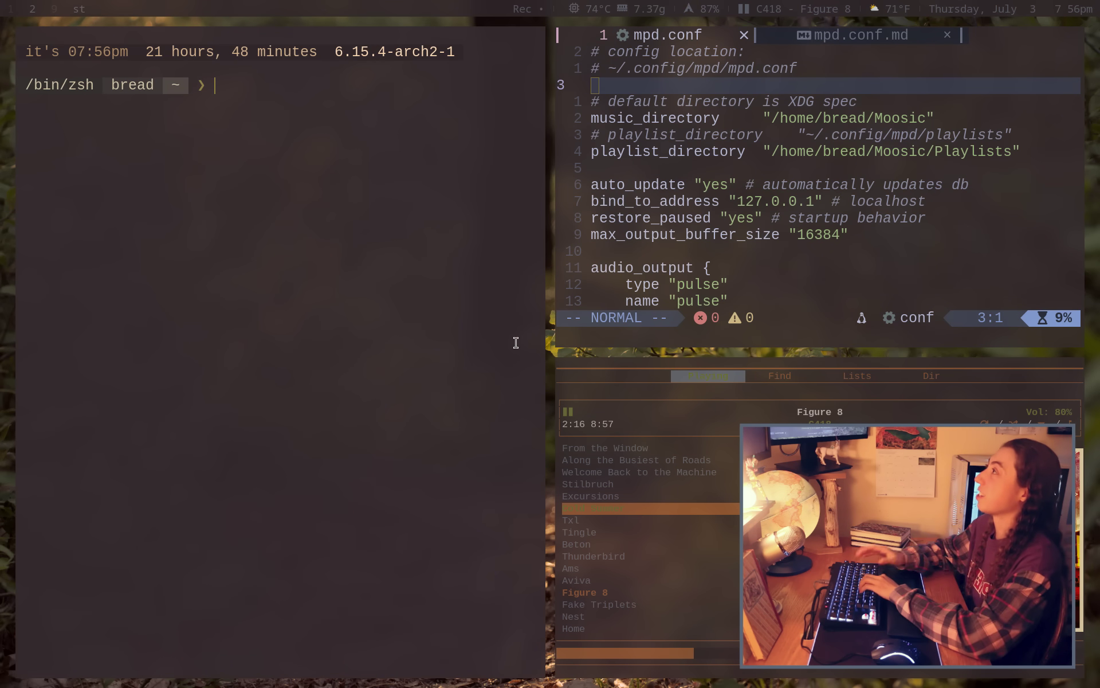
Start a yay -S mpd install and cancel it at the confirmation prompt
{"action": "type", "text": "yay -S mpd"}
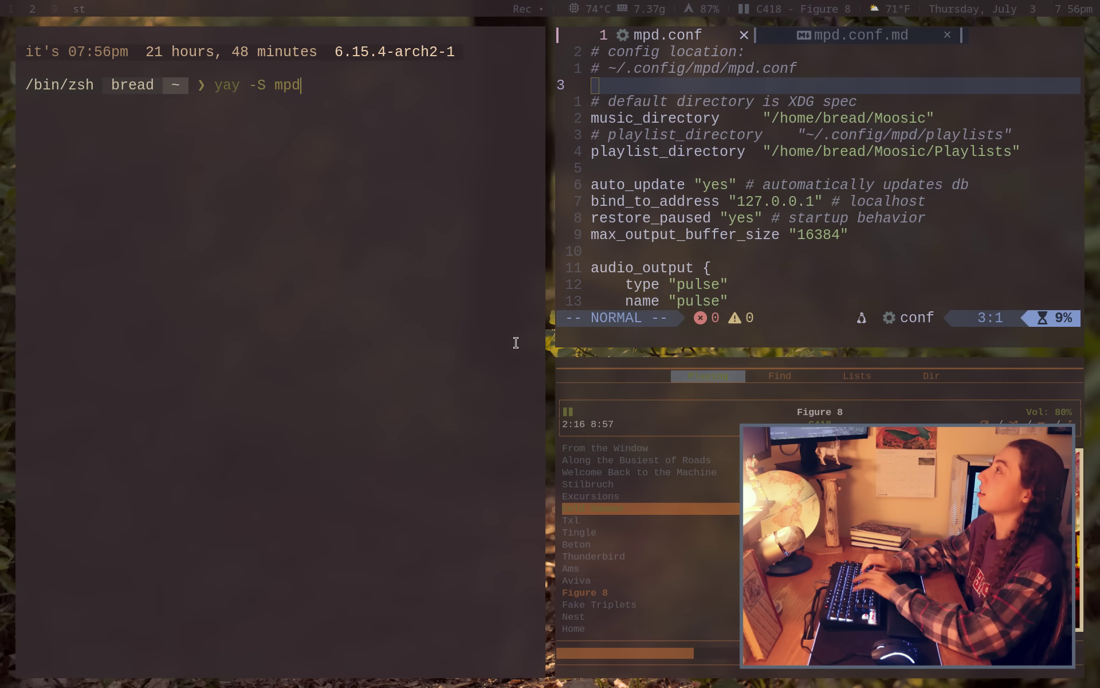
{"action": "key", "text": "Return"}
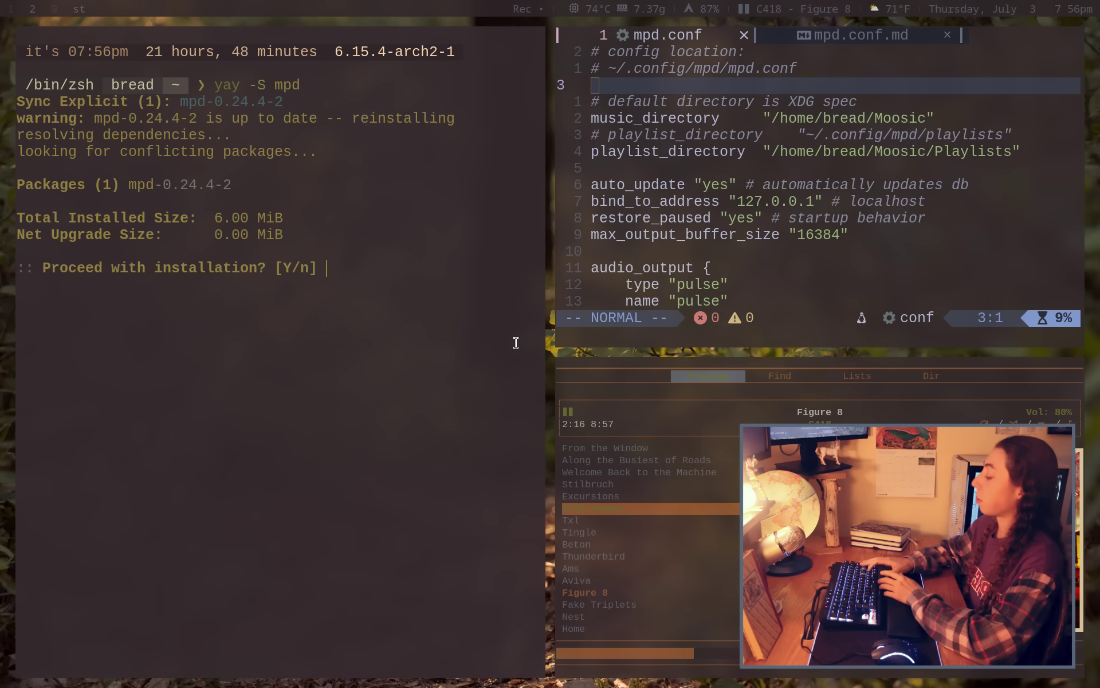
{"action": "key", "text": "ctrl+c"}
Start a yay -S mpc install and cancel it at the confirmation prompt
{"action": "type", "text": "yay -S mpc"}
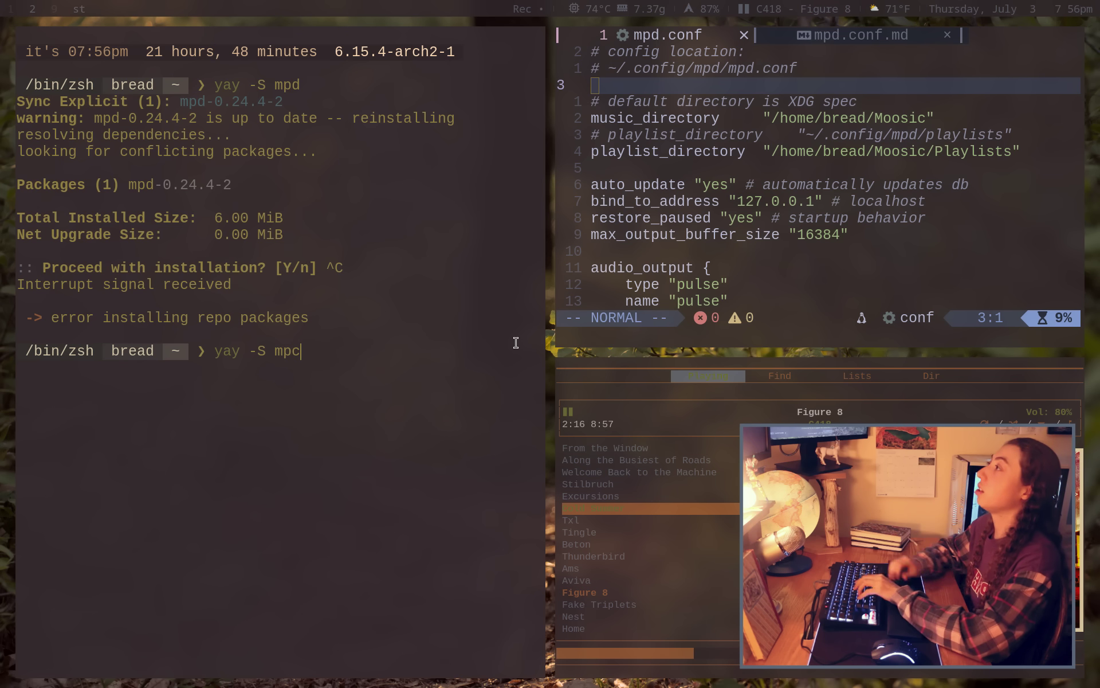
{"action": "key", "text": "Return"}
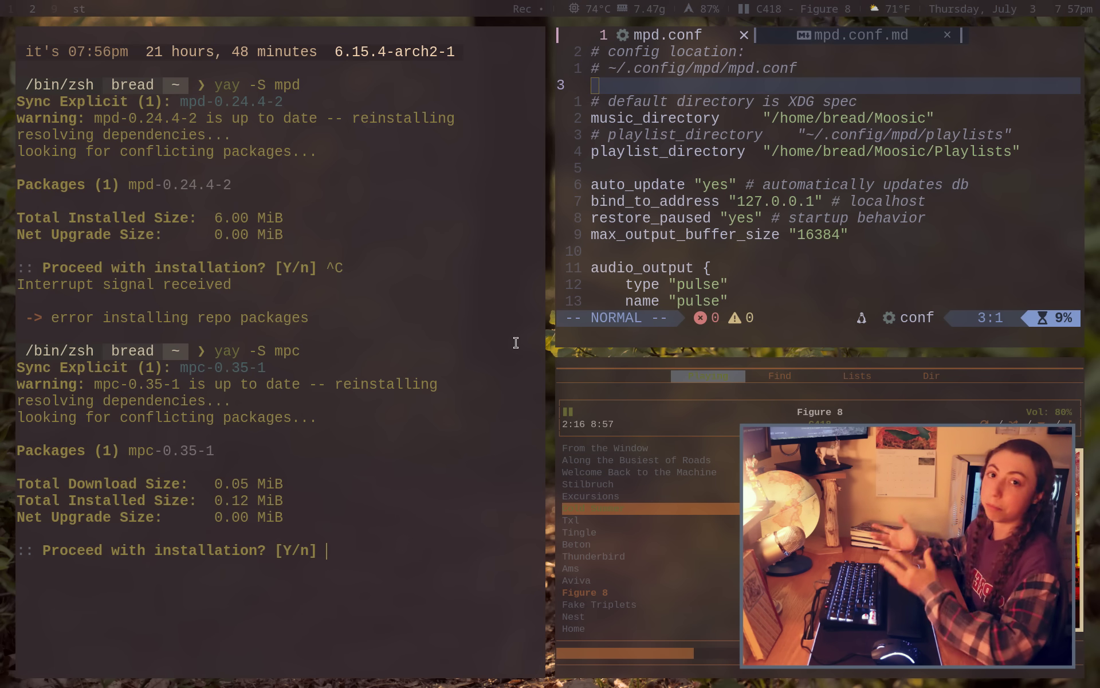
{"action": "key", "text": "ctrl+c"}
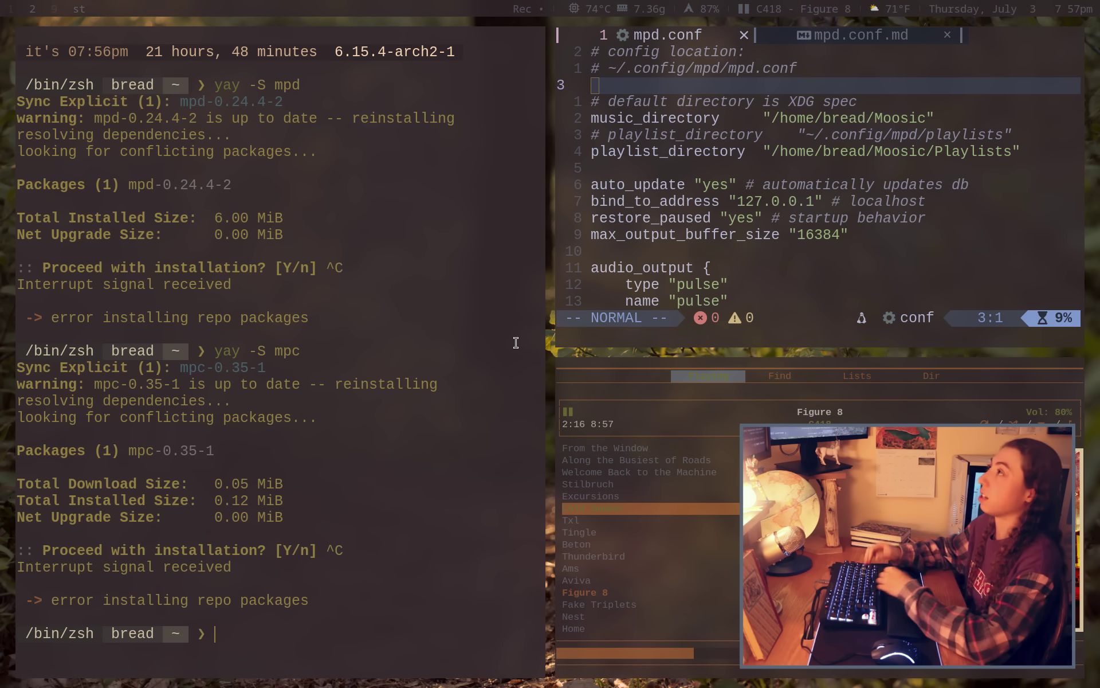
Clear the terminal and enable and start the mpd service with sudo systemctl enable --now mpd
{"action": "type", "text": "v"}
{"action": "key", "text": "Return"}
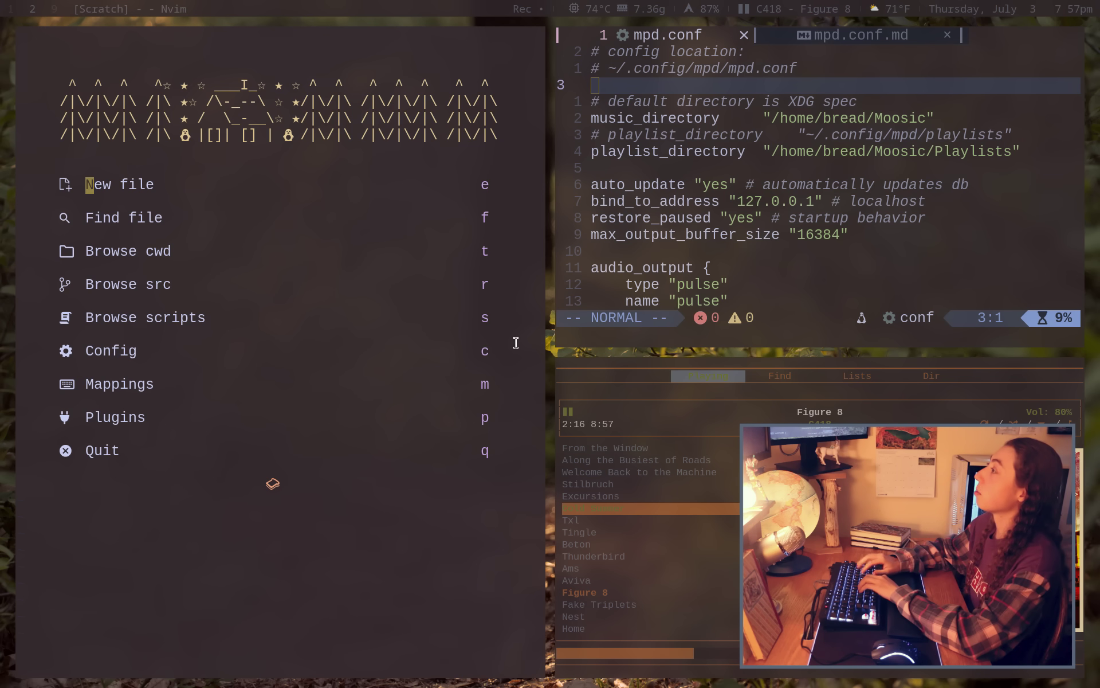
{"action": "key", "text": "q"}
{"action": "key", "text": "ctrl+l"}
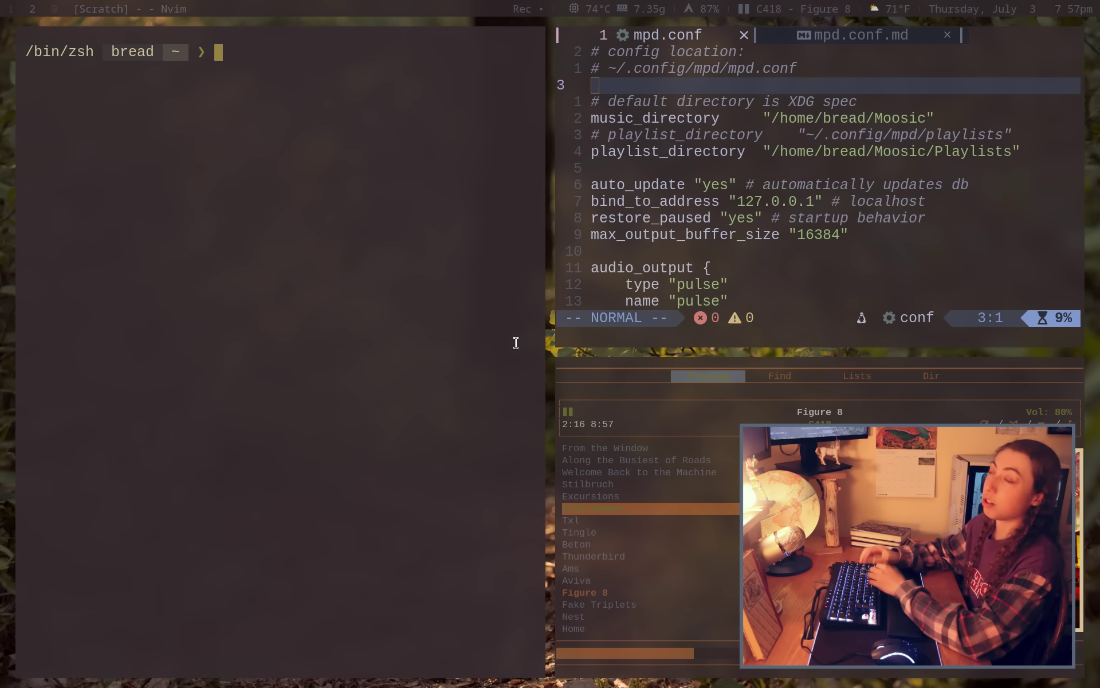
{"action": "type", "text": "sudo "}
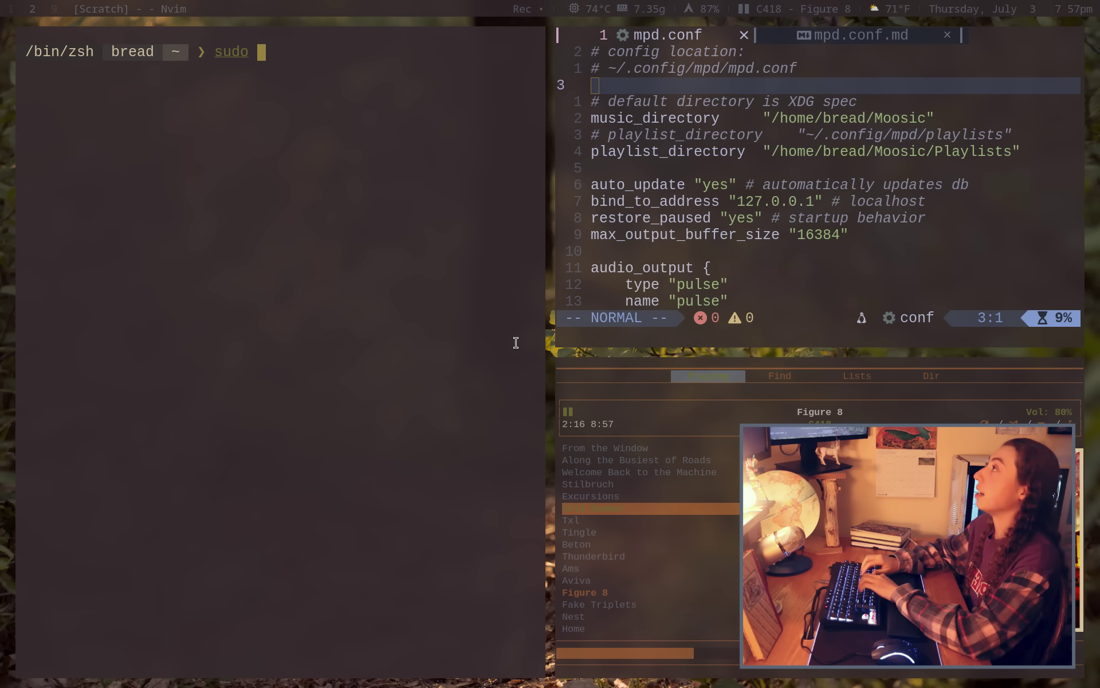
{"action": "type", "text": "systemctl "}
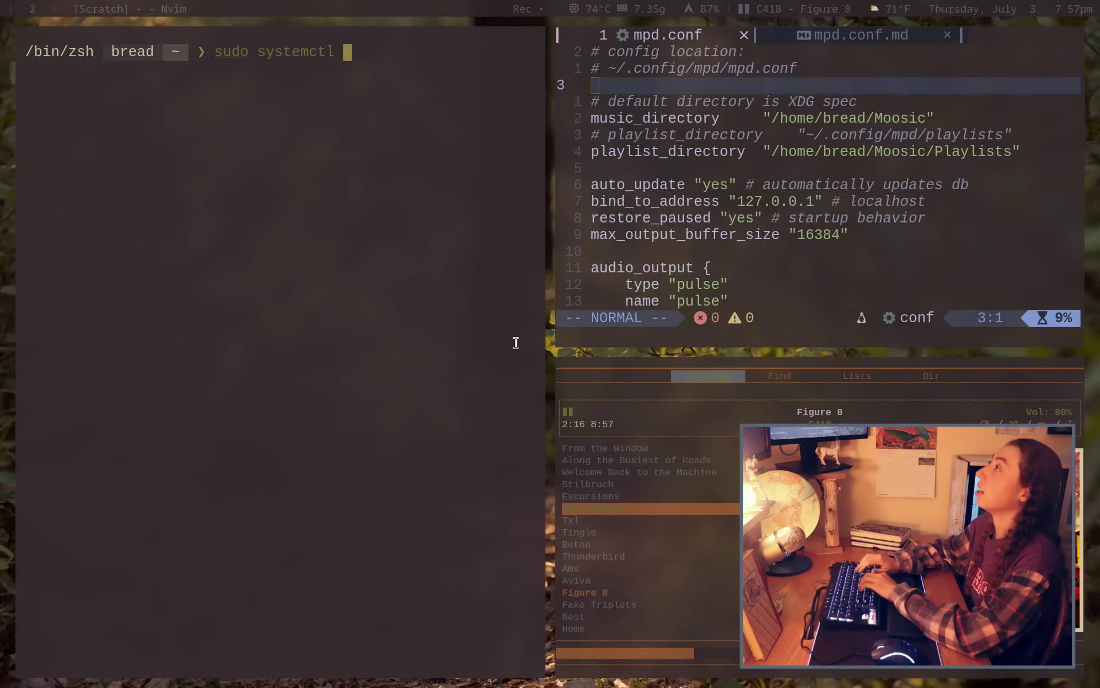
{"action": "type", "text": "enable --now mpd"}
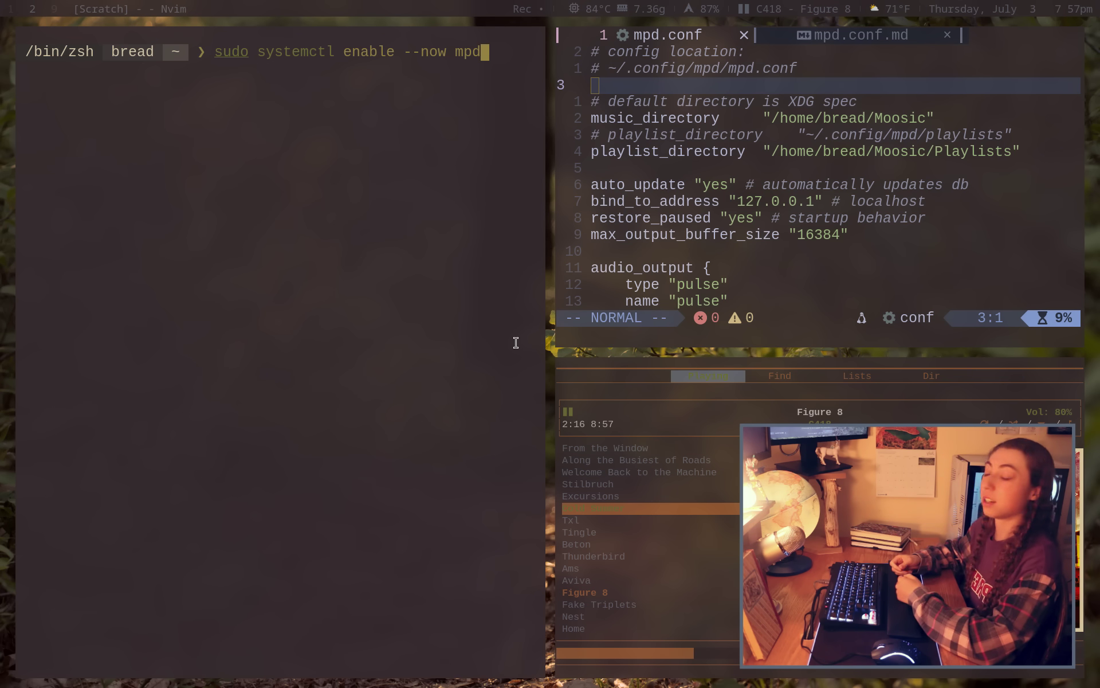
{"action": "key", "text": "Return"}
Run mpd in the foreground with mpd --no-daemon, then close the terminal
{"action": "type", "text": "mpd "}
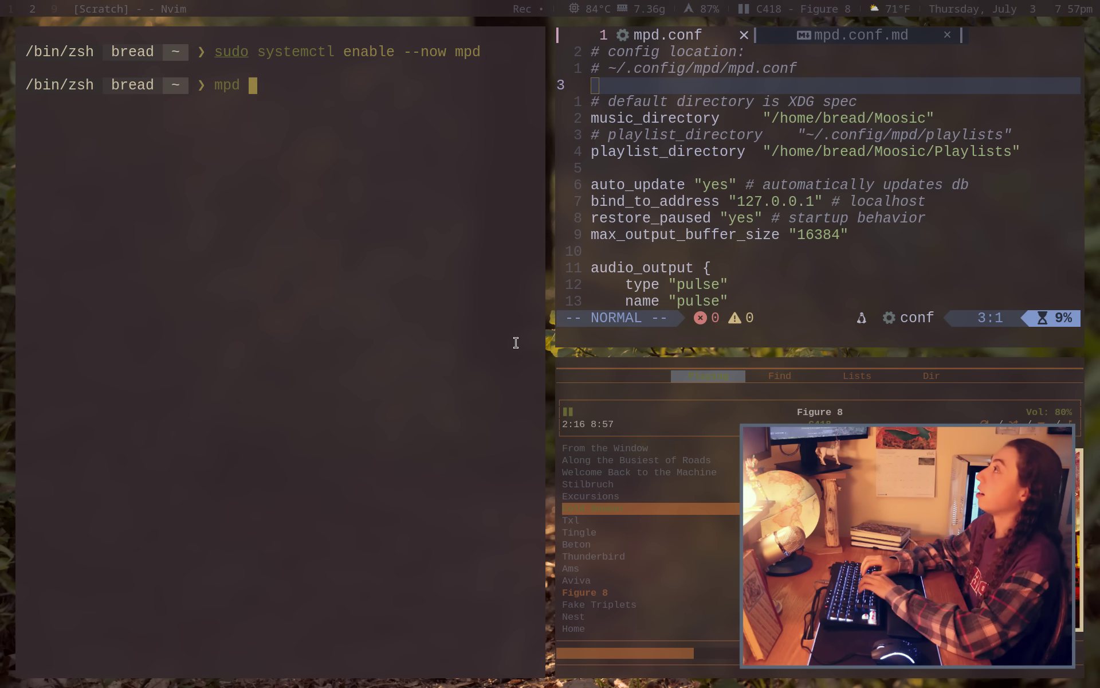
{"action": "type", "text": "--no-daemon"}
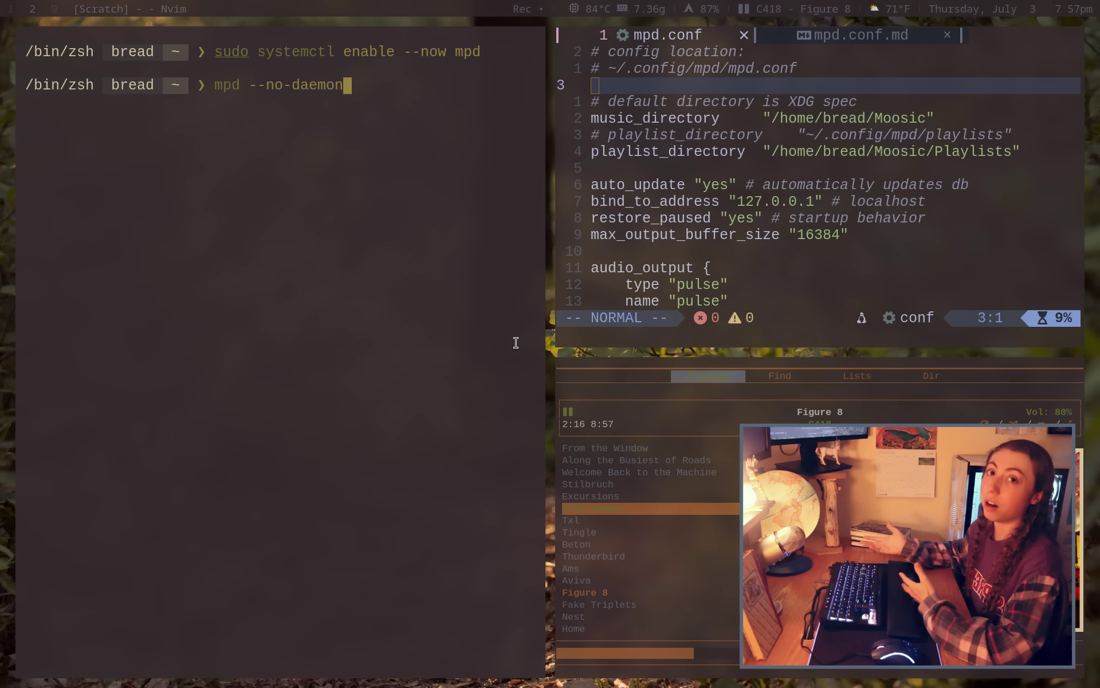
{"action": "key", "text": "Return"}
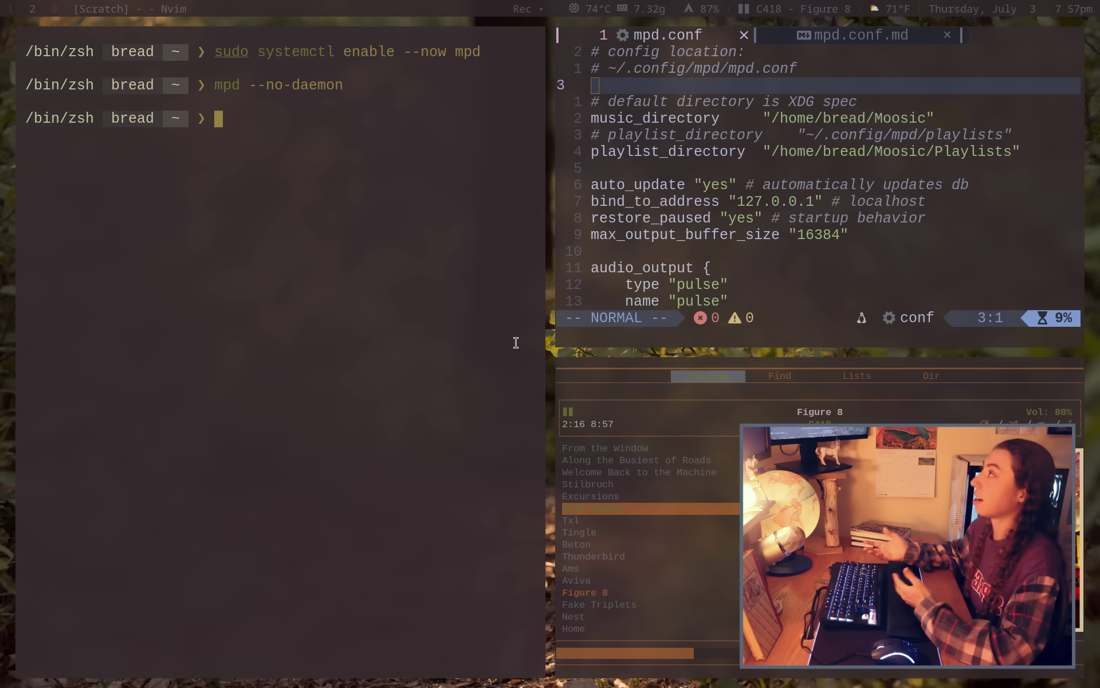
{"action": "key", "text": "ctrl+d"}
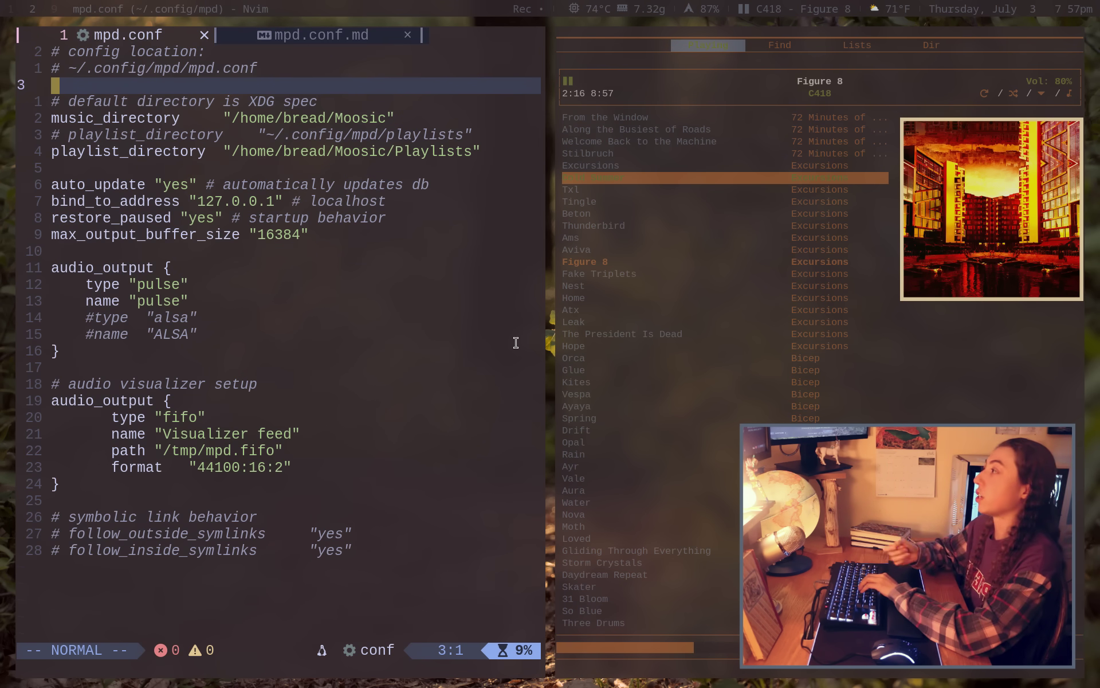
Visually select the config path on line 2 of mpd.conf, then switch to the MPD wiki in the browser
{"action": "key", "text": "k"}
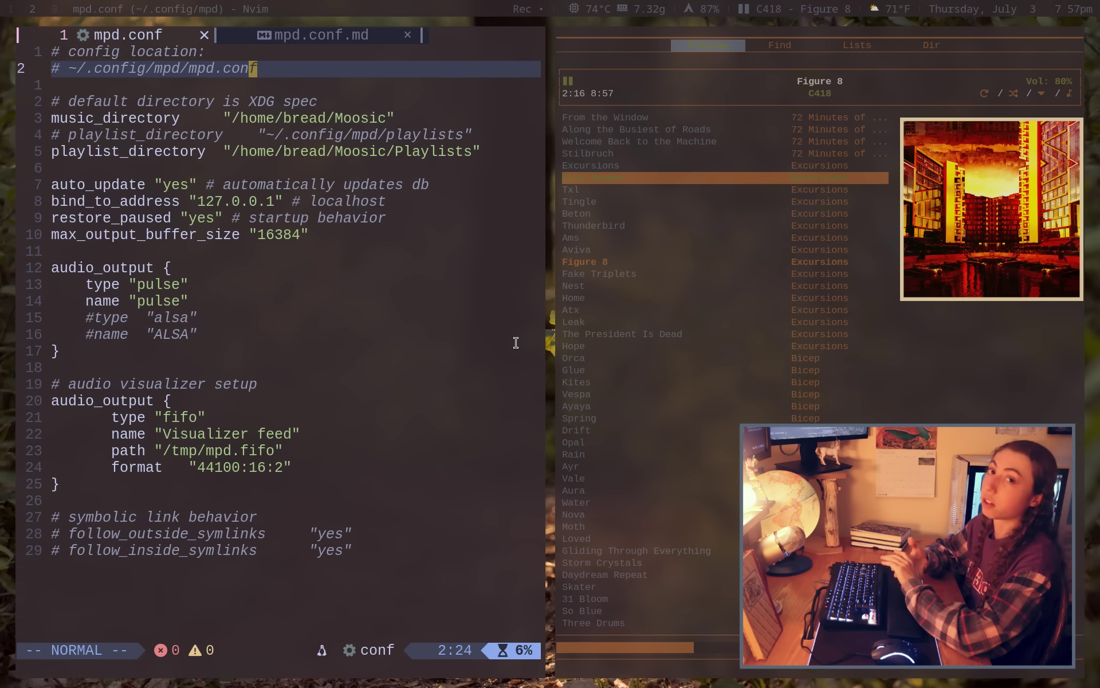
{"action": "key", "text": "h"}
{"action": "key", "text": "h"}
{"action": "key", "text": "h"}
{"action": "key", "text": "h"}
{"action": "key", "text": "h"}
{"action": "key", "text": "h"}
{"action": "key", "text": "h"}
{"action": "key", "text": "h"}
{"action": "key", "text": "h"}
{"action": "key", "text": "h"}
{"action": "key", "text": "h"}
{"action": "key", "text": "h"}
{"action": "key", "text": "h"}
{"action": "key", "text": "h"}
{"action": "key", "text": "h"}
{"action": "key", "text": "h"}
{"action": "key", "text": "h"}
{"action": "key", "text": "h"}
{"action": "key", "text": "h"}
{"action": "key", "text": "h"}
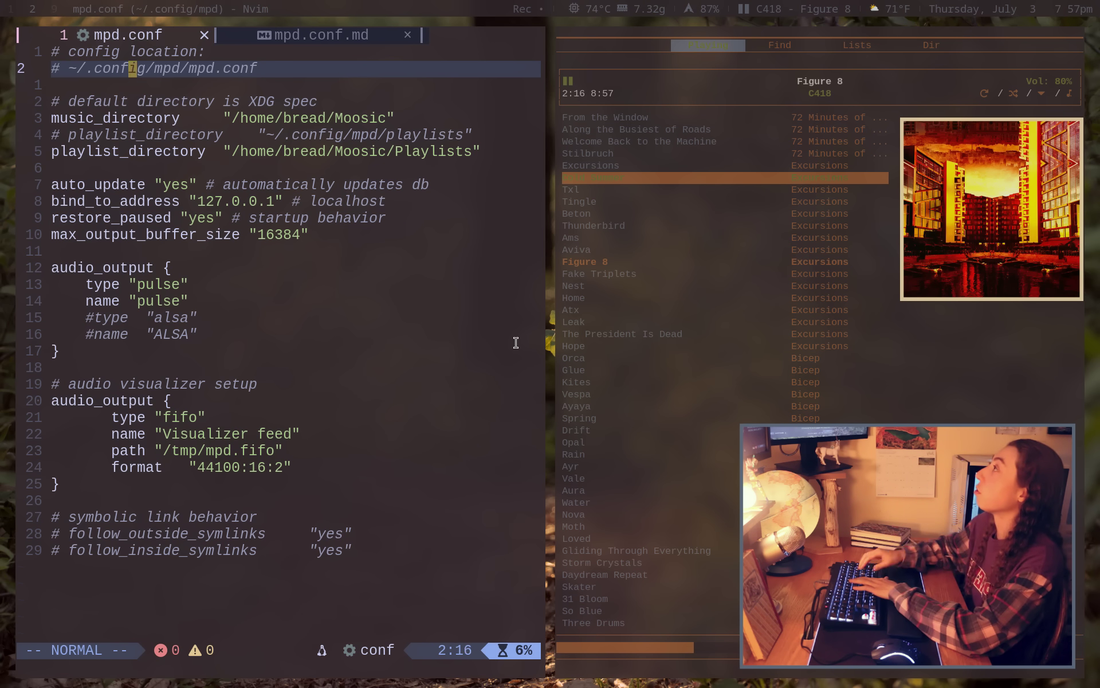
{"action": "key", "text": "v"}
{"action": "key", "text": "l"}
{"action": "key", "text": "l"}
{"action": "key", "text": "l"}
{"action": "key", "text": "l"}
{"action": "key", "text": "l"}
{"action": "key", "text": "l"}
{"action": "key", "text": "l"}
{"action": "key", "text": "l"}
{"action": "key", "text": "l"}
{"action": "key", "text": "l"}
{"action": "key", "text": "l"}
{"action": "key", "text": "l"}
{"action": "key", "text": "l"}
{"action": "key", "text": "l"}
{"action": "key", "text": "l"}
{"action": "key", "text": "l"}
{"action": "key", "text": "l"}
{"action": "key", "text": "l"}
{"action": "key", "text": "l"}
{"action": "key", "text": "l"}
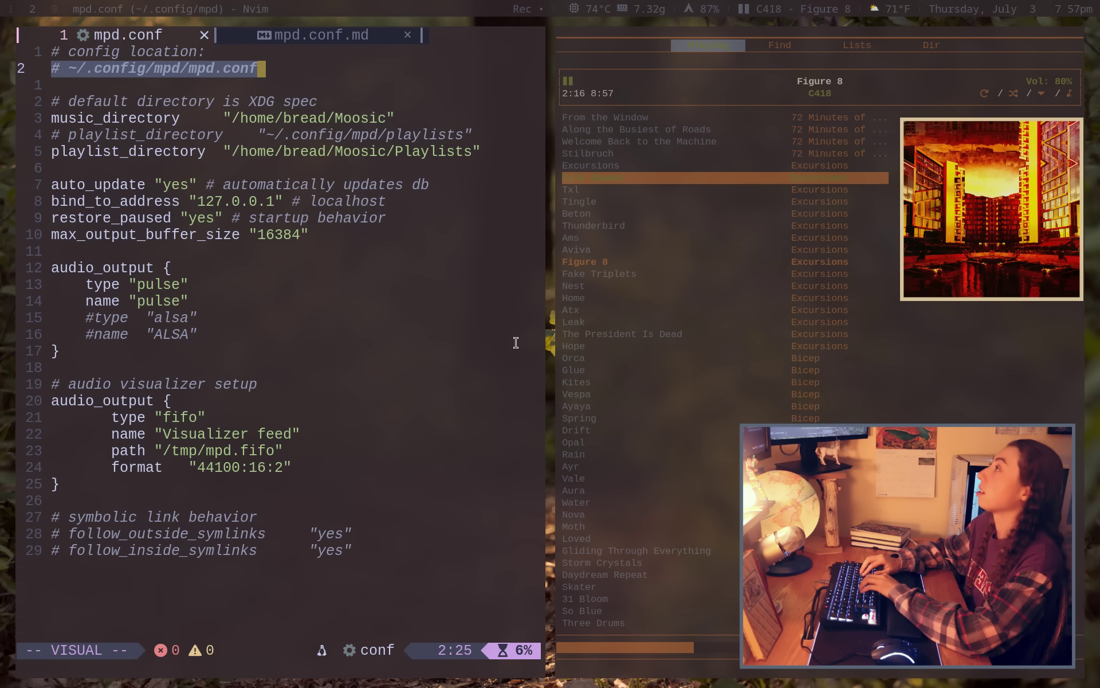
{"action": "key", "text": "Escape"}
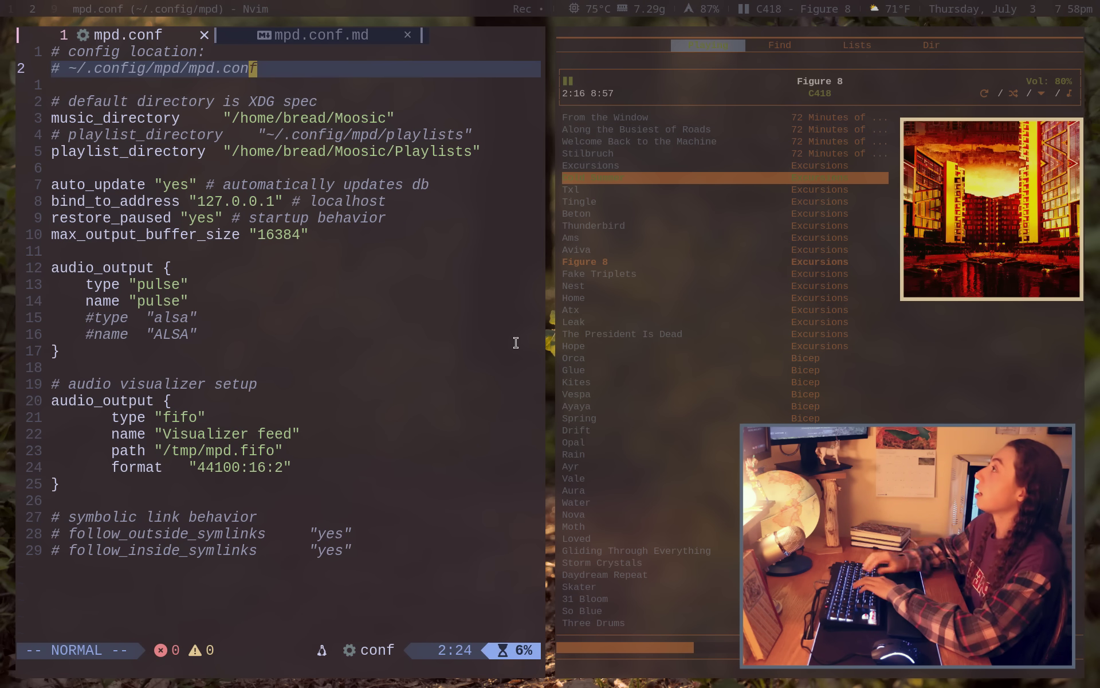
{"action": "key", "text": "super+1"}
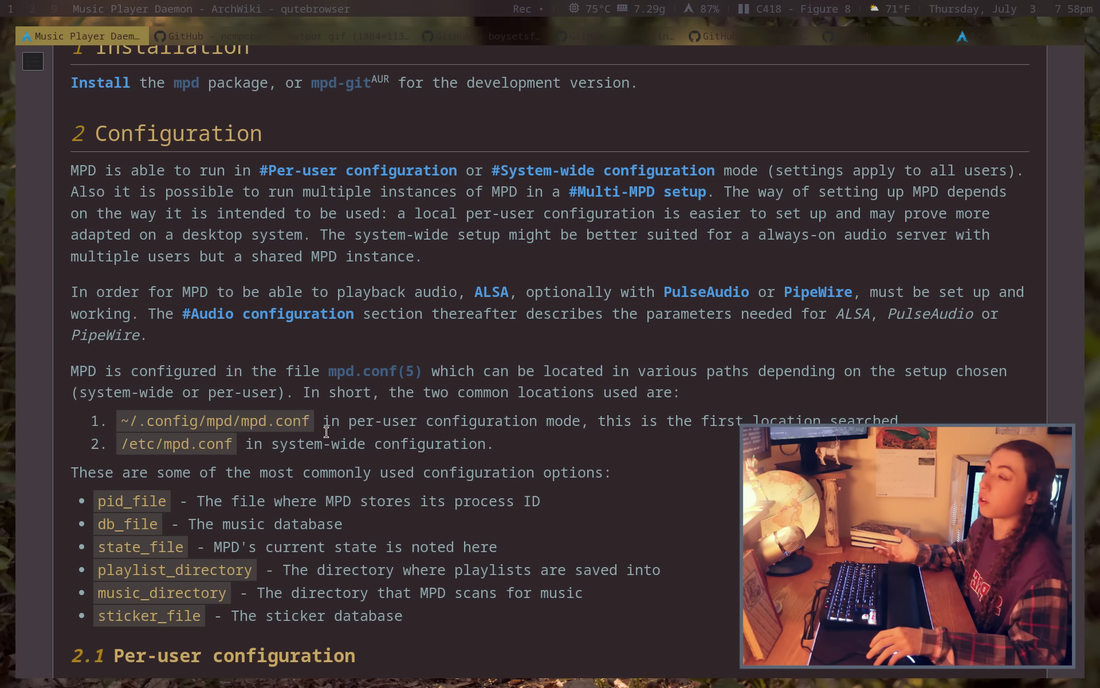
Highlight the /etc/mpd.conf location line on the ArchWiki page, then return to the mpd.conf workspace
{"action": "left_click_drag", "start_coordinate": [92, 448], "coordinate": [545, 446]}
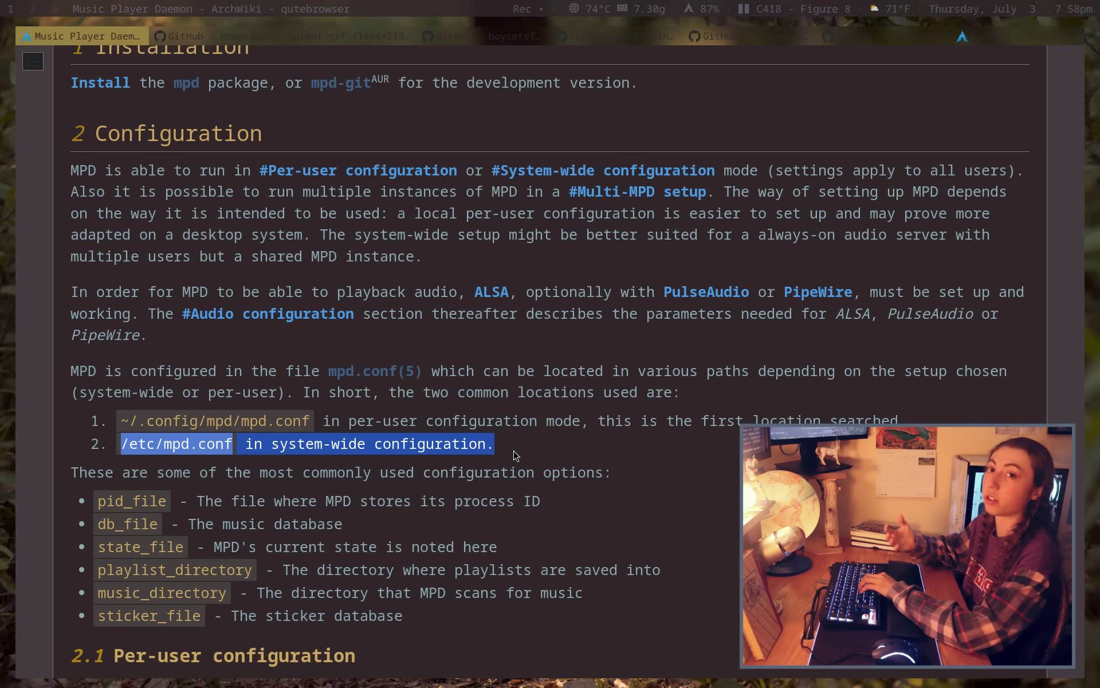
{"action": "key", "text": "super+2"}
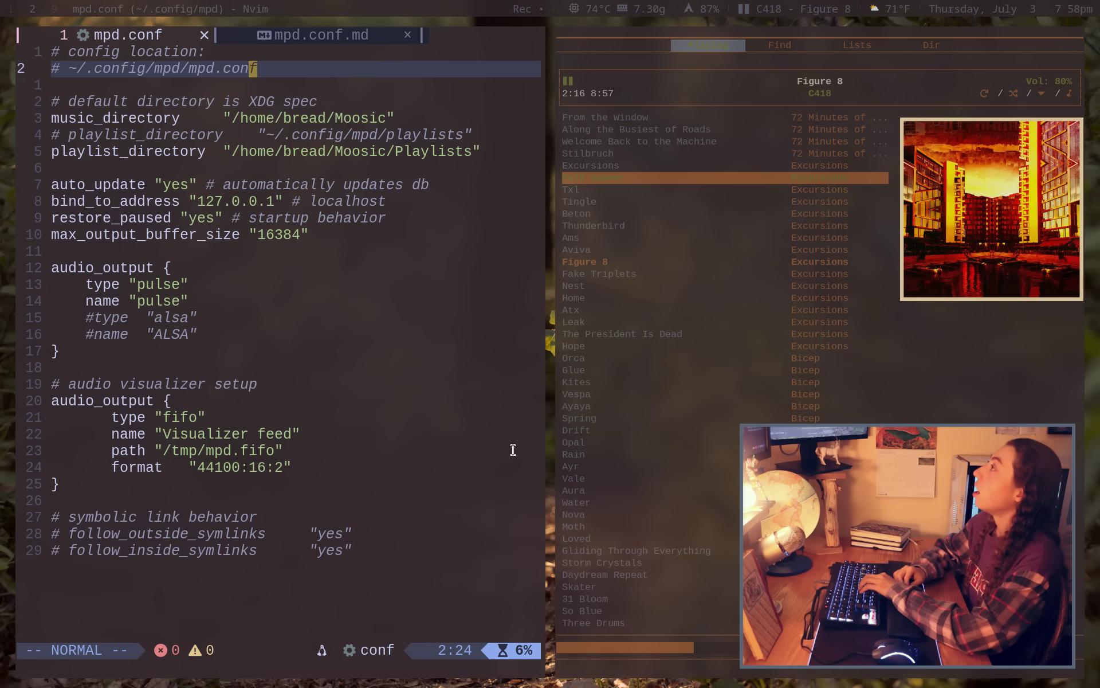
Walk down mpd.conf to the auto_update line and select its comment to the end of the line
{"action": "key", "text": "j"}
{"action": "key", "text": "j"}
{"action": "key", "text": "j"}
{"action": "key", "text": "j"}
{"action": "key", "text": "j"}
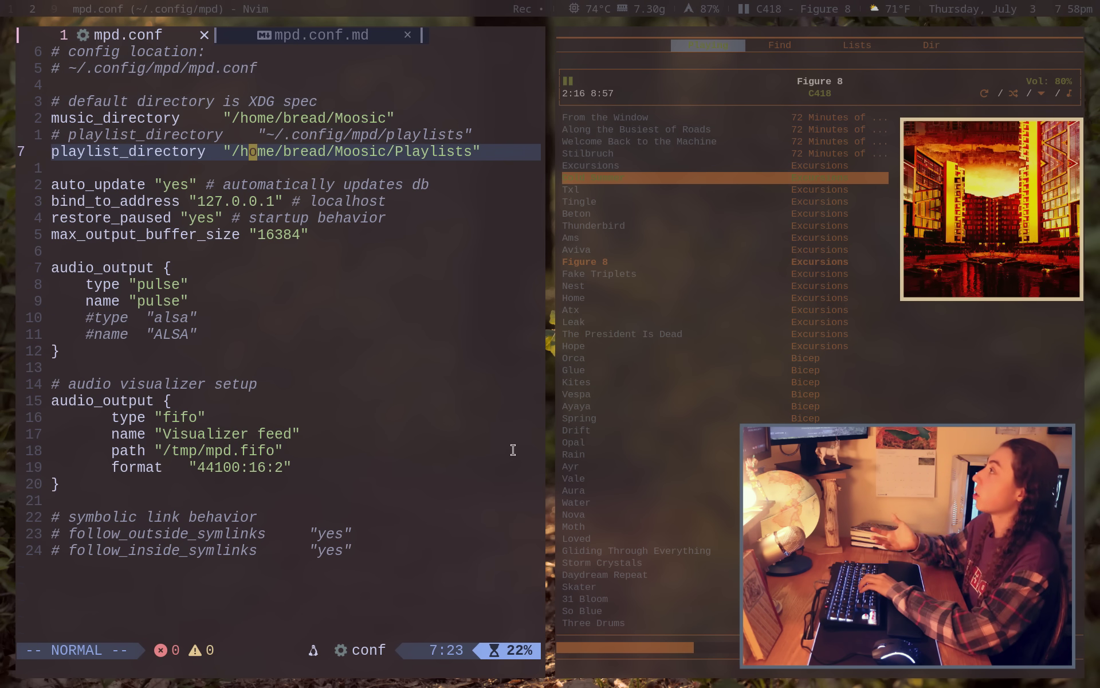
{"action": "key", "text": "j"}
{"action": "key", "text": "j"}
{"action": "key", "text": "h"}
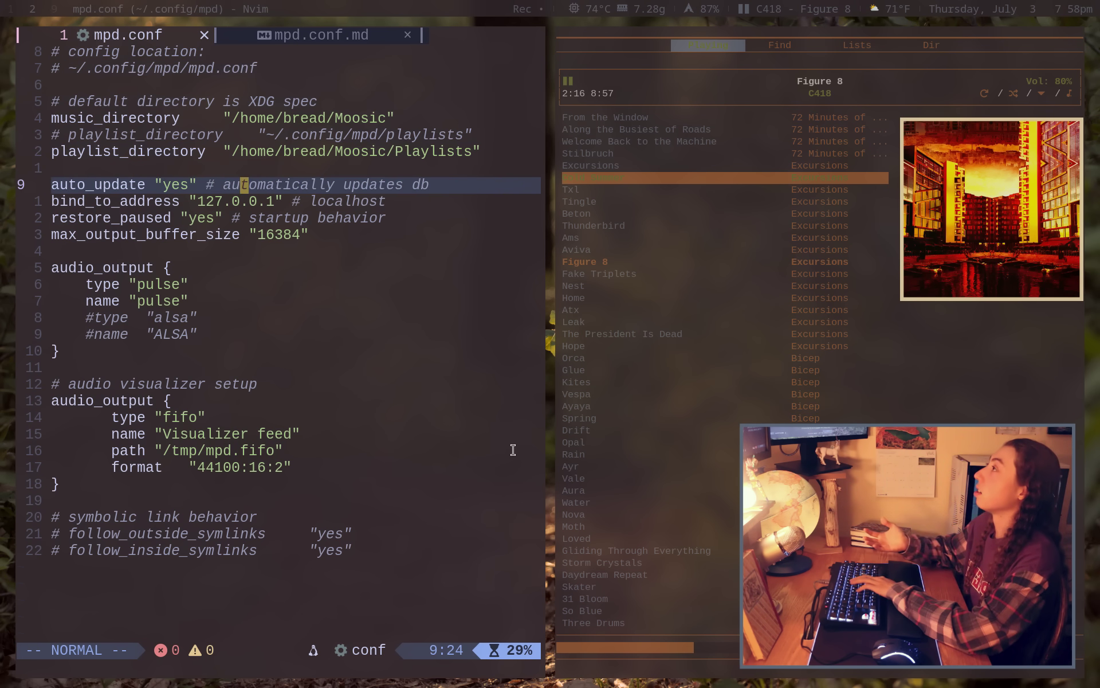
{"action": "key", "text": "h"}
{"action": "key", "text": "h"}
{"action": "key", "text": "h"}
{"action": "key", "text": "v"}
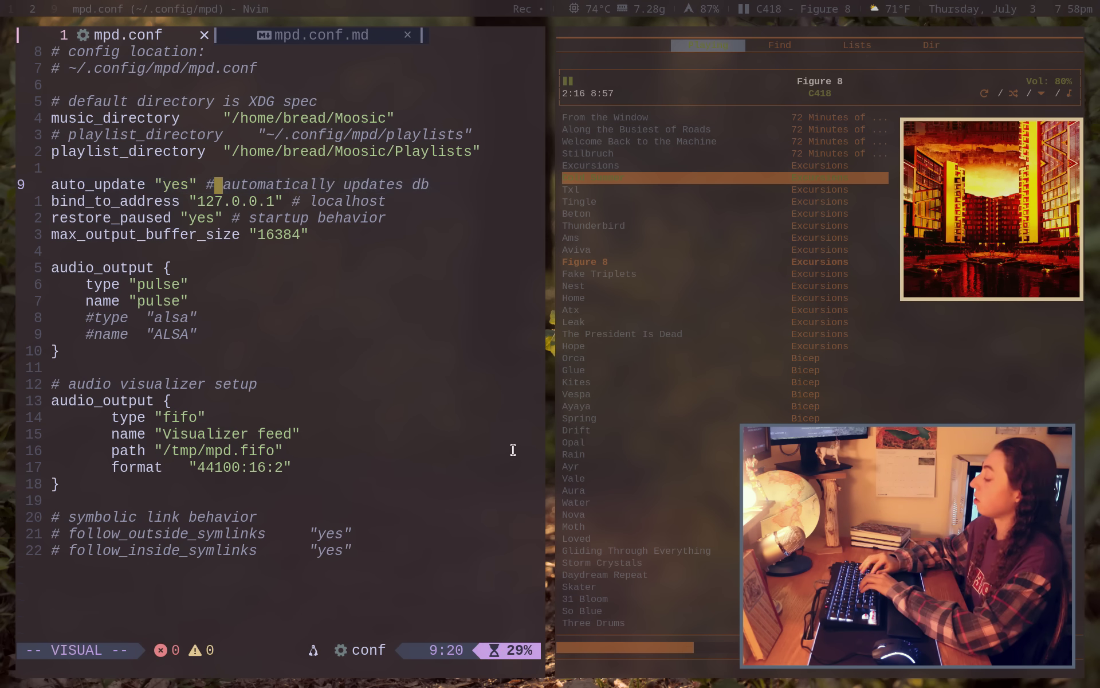
{"action": "key", "text": "dollar"}
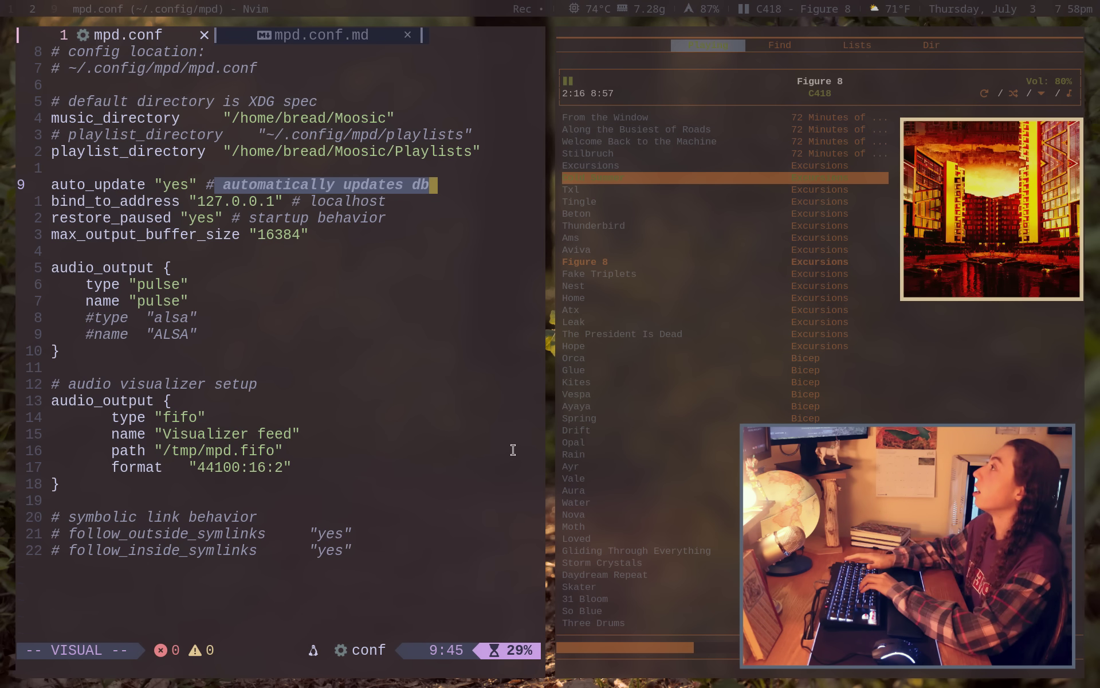
{"action": "key", "text": "Escape"}
{"action": "key", "text": "j"}
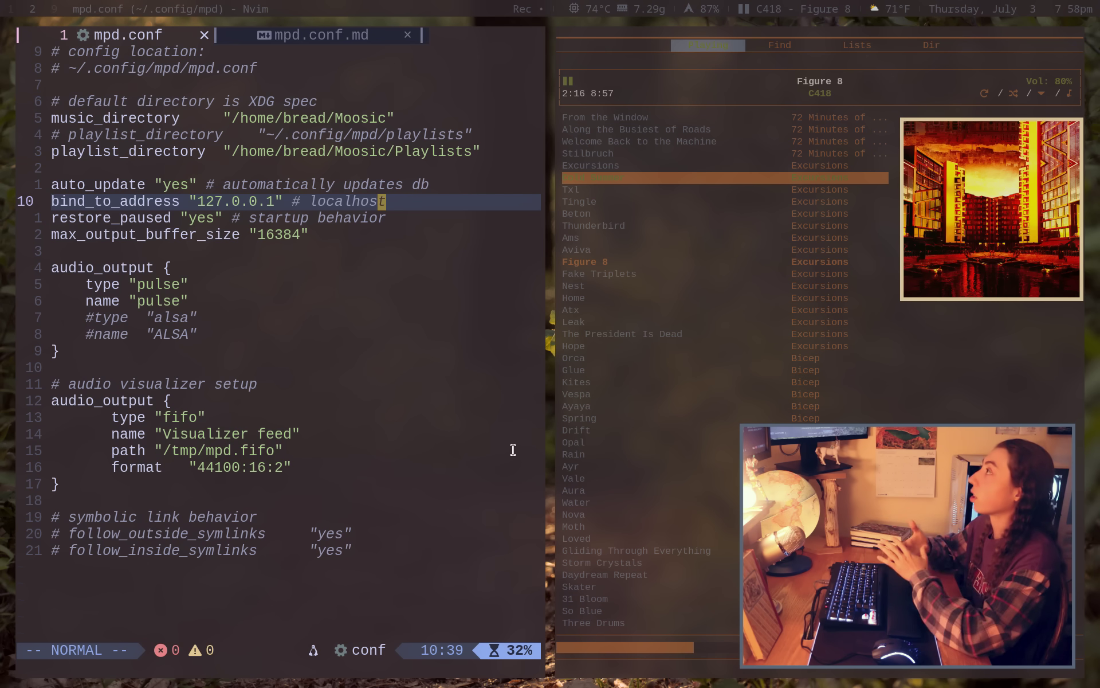
Select the PulseAudio audio_output block, then show the mpd.conf.md example fullscreen
{"action": "key", "text": "j"}
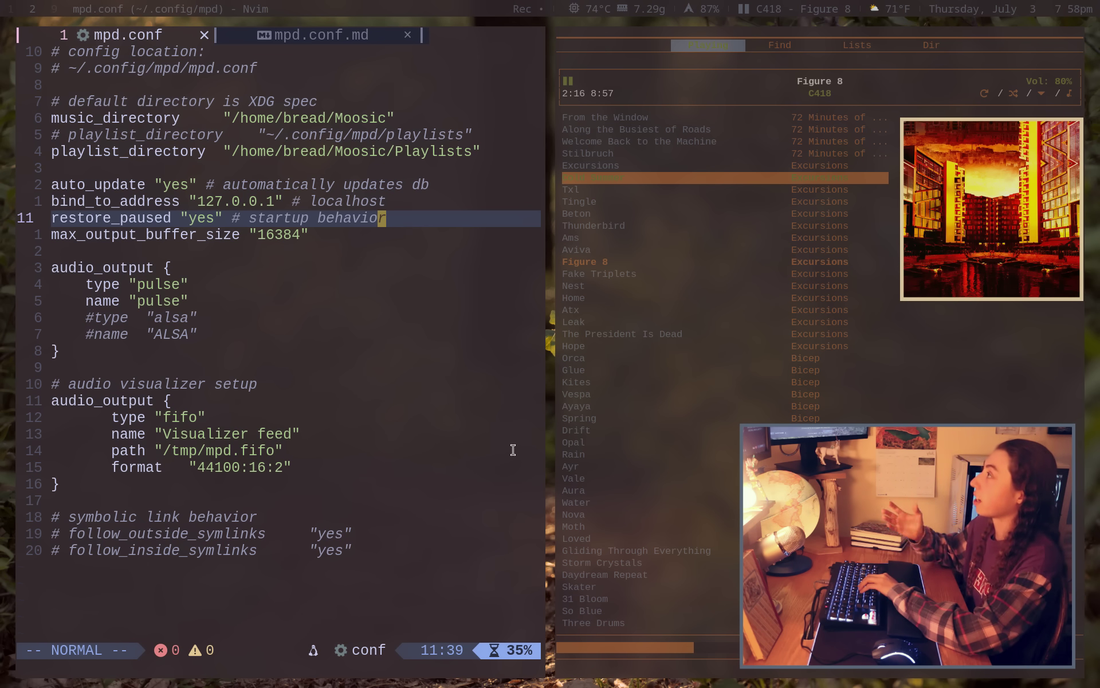
{"action": "key", "text": "j"}
{"action": "key", "text": "j"}
{"action": "key", "text": "j"}
{"action": "key", "text": "j"}
{"action": "key", "text": "k"}
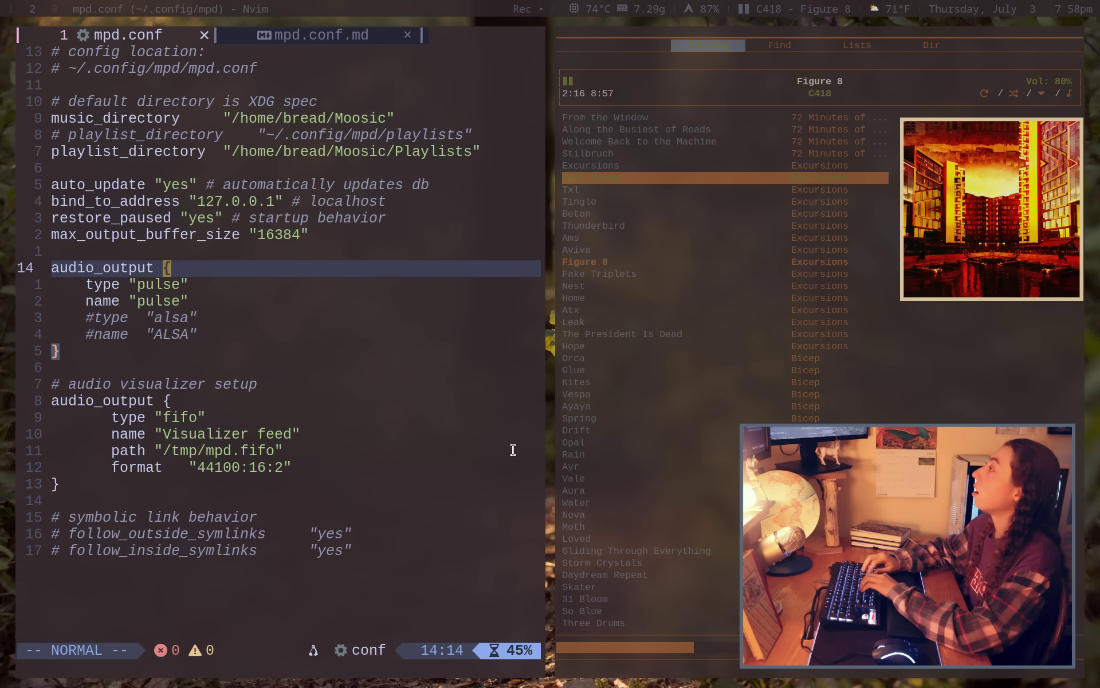
{"action": "key", "text": "v"}
{"action": "key", "text": "braceright"}
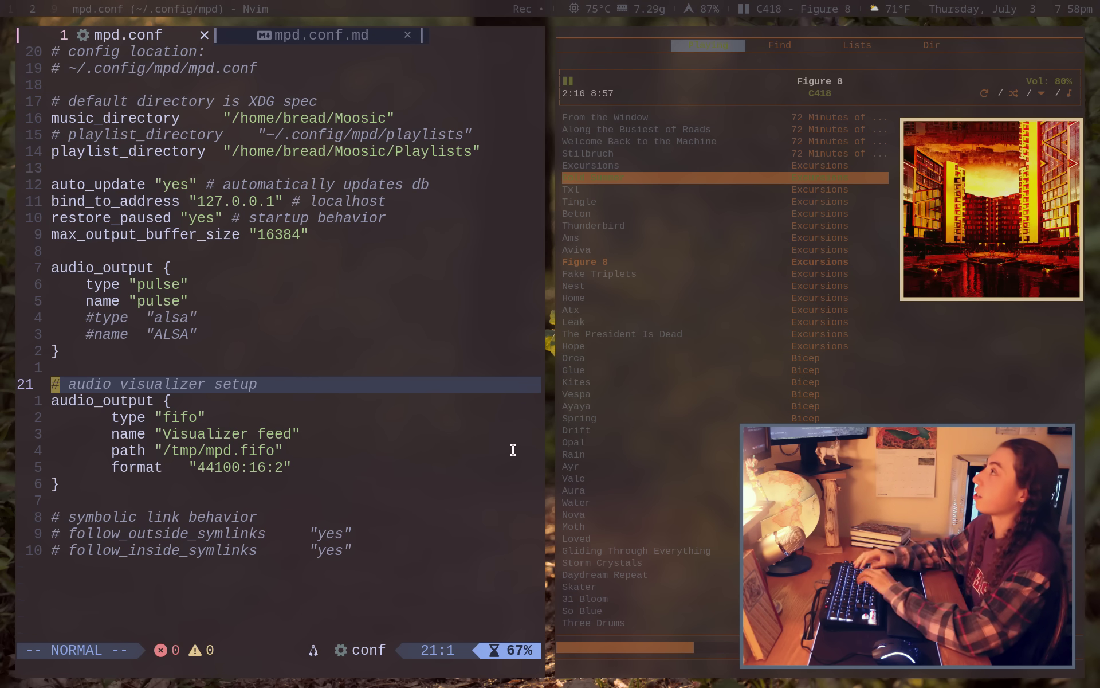
{"action": "key", "text": "Tab"}
{"action": "key", "text": "super+f"}
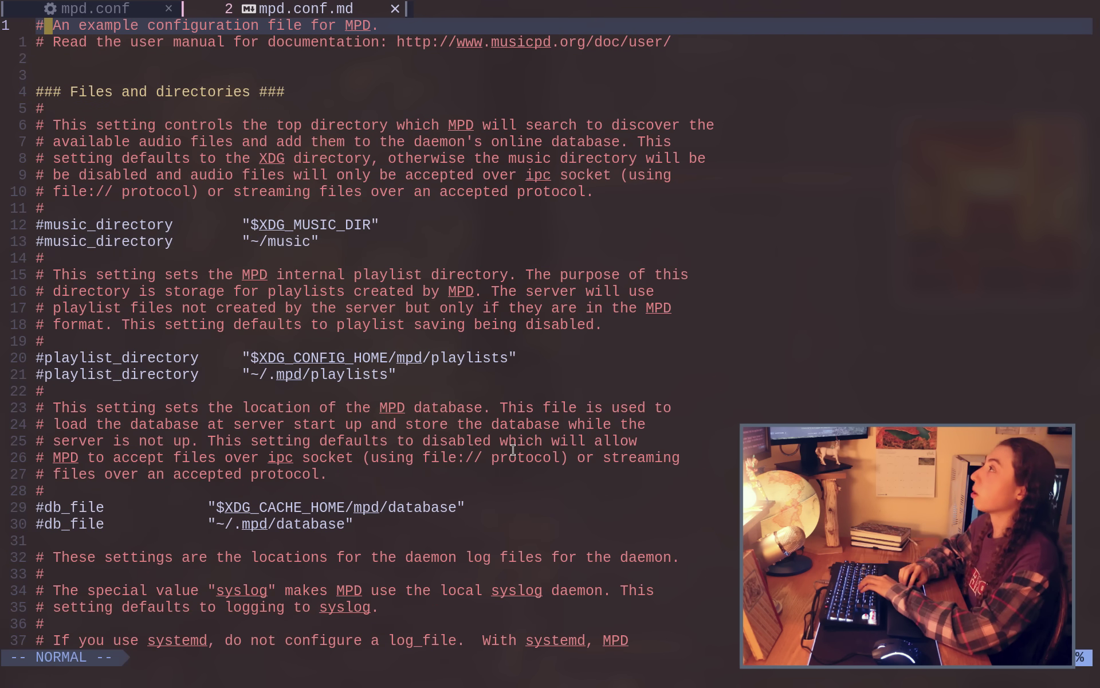
Page through the mpd.conf.md example down to Character Encoding, then jump back to the top
{"action": "key", "text": "j"}
{"action": "key", "text": "j"}
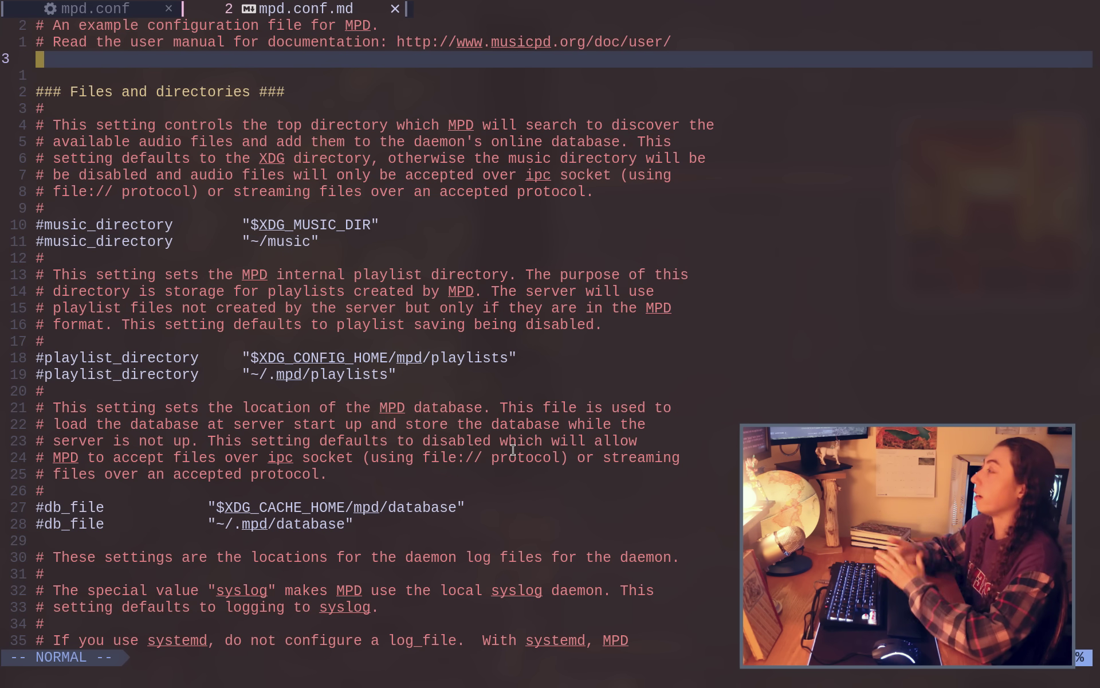
{"action": "key", "text": "ctrl+d"}
{"action": "key", "text": "ctrl+d"}
{"action": "key", "text": "ctrl+d"}
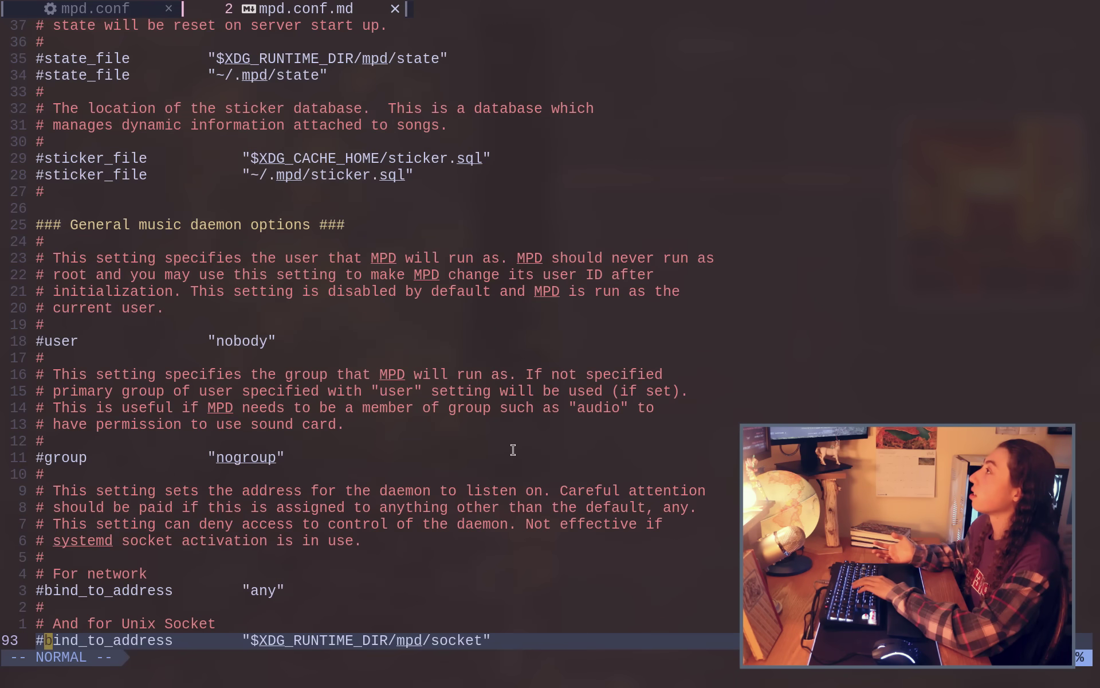
{"action": "key", "text": "ctrl+d"}
{"action": "key", "text": "ctrl+d"}
{"action": "key", "text": "j"}
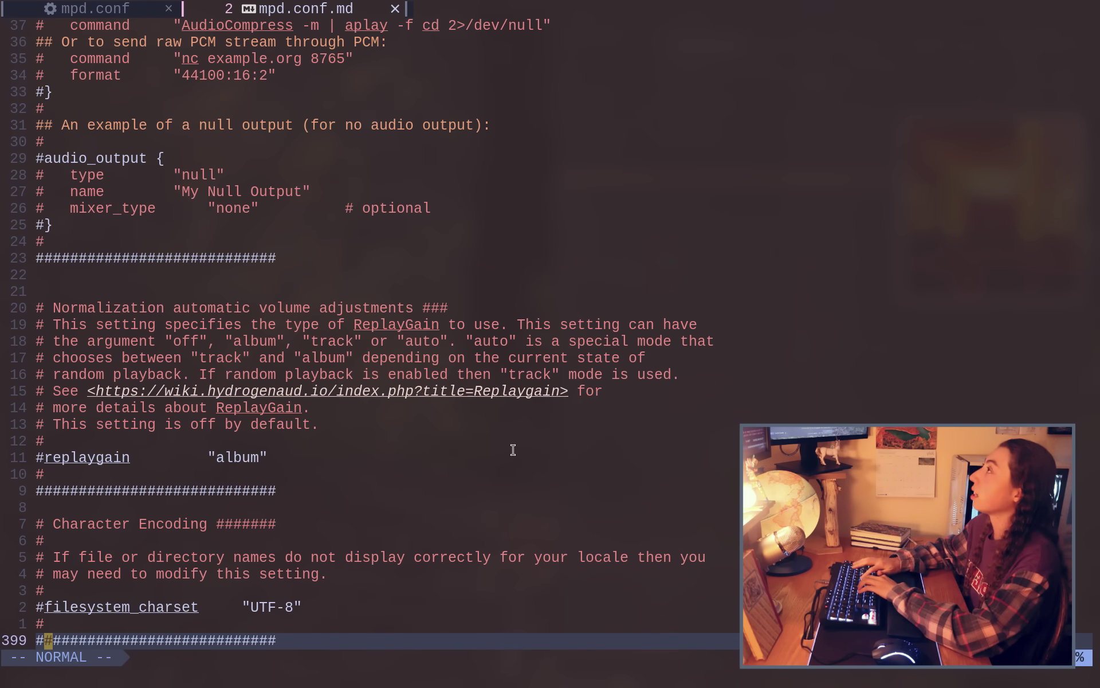
{"action": "key", "text": "g"}
{"action": "key", "text": "g"}
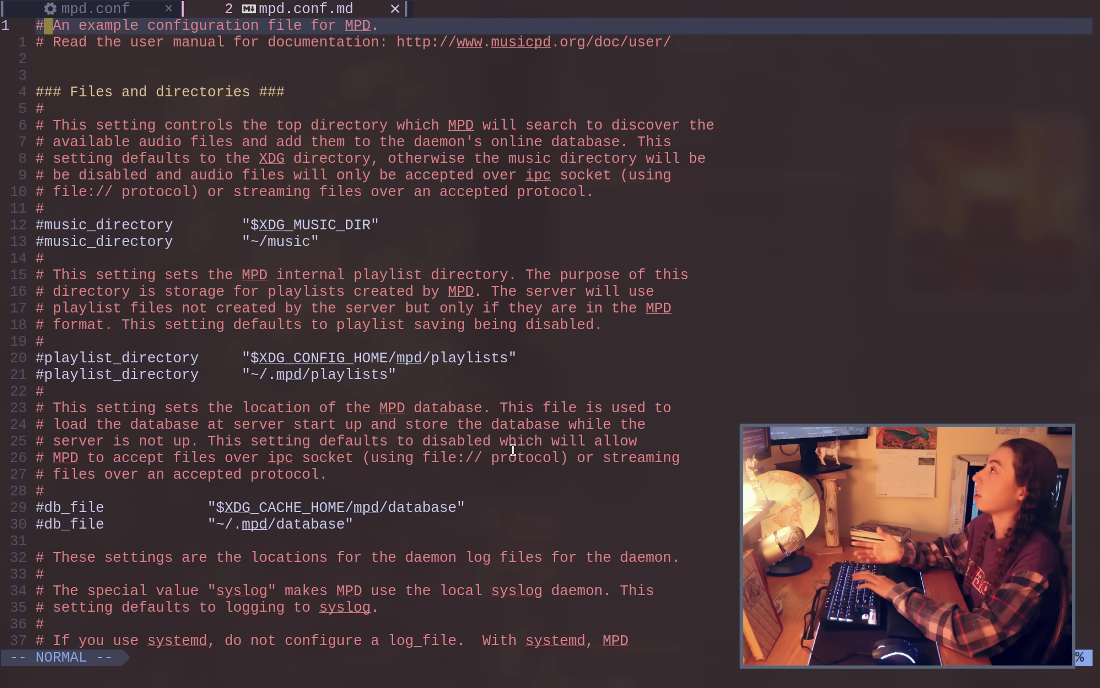
{"action": "key", "text": "j"}
{"action": "key", "text": "j"}
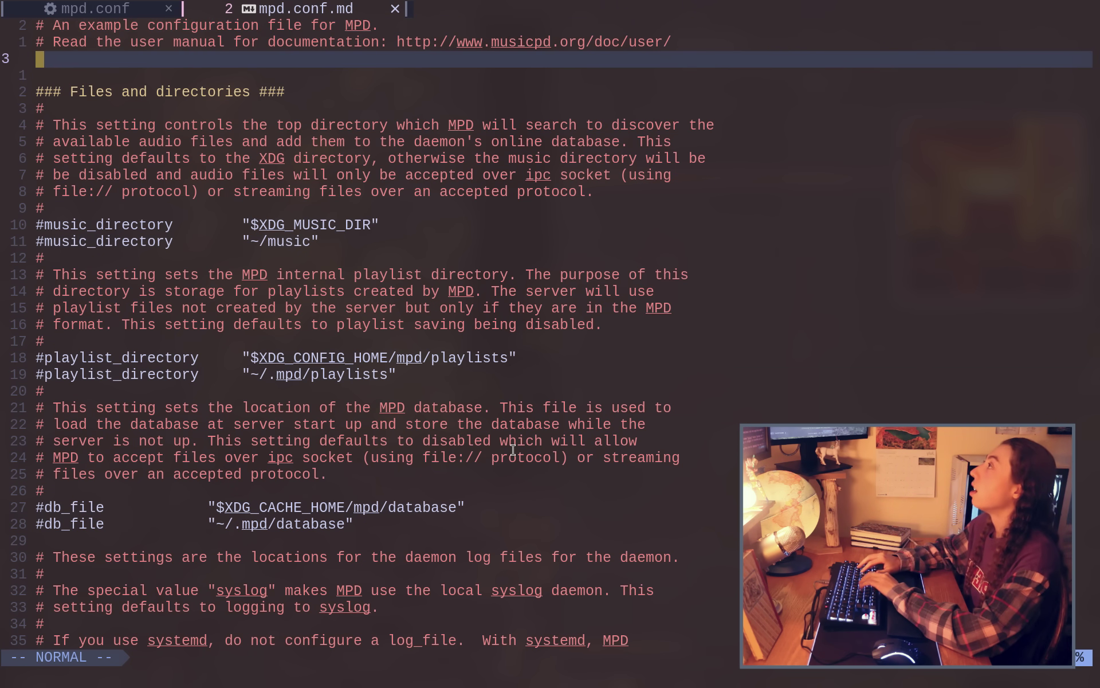
Return to the mpd.conf buffer beside ncmpcpp and bring up the ArchWiki MPD page
{"action": "key", "text": "ctrl+6"}
{"action": "key", "text": "super+f"}
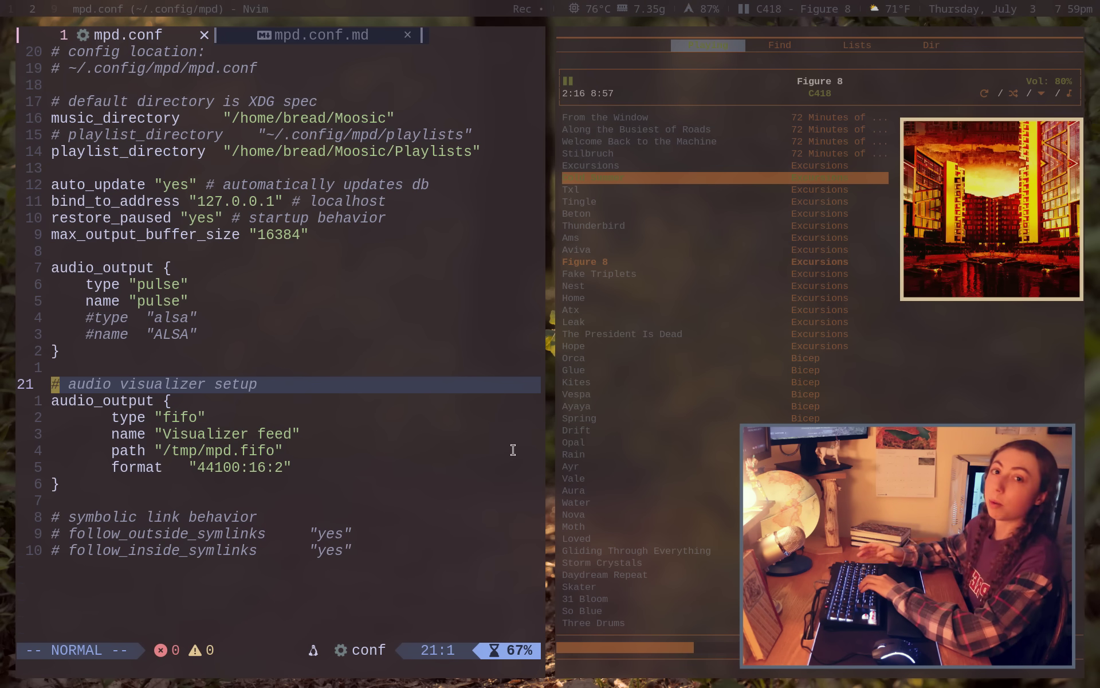
{"action": "key", "text": "super+1"}
{"action": "scroll", "coordinate": [241, 229], "scroll_direction": "up", "scroll_amount": 5}
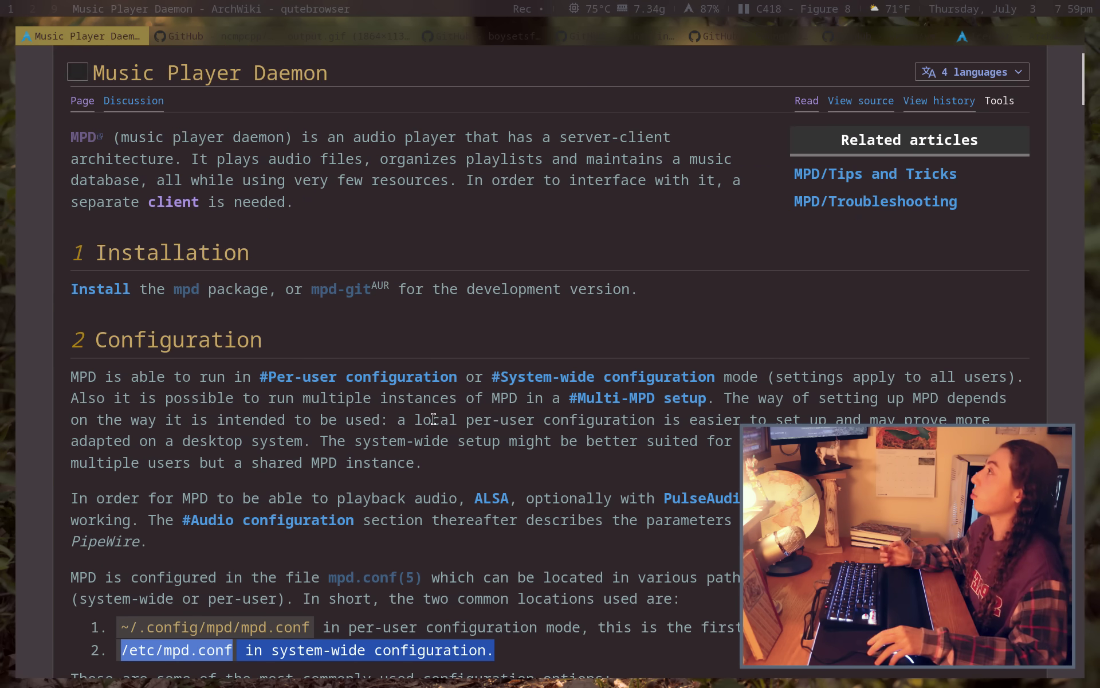
Browse ArchWiki's Console and Graphical MPD client lists, then move to the ncmpcpp README tab
{"action": "scroll", "coordinate": [239, 229], "scroll_direction": "down", "scroll_amount": 15}
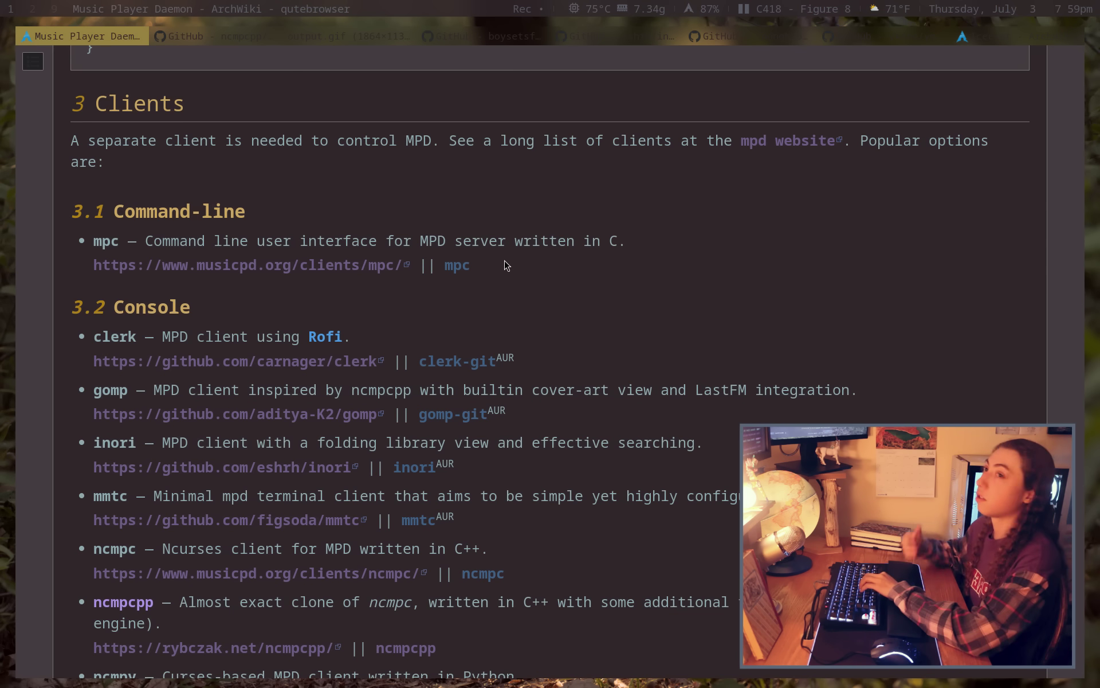
{"action": "scroll", "coordinate": [506, 265], "scroll_direction": "down", "scroll_amount": 5}
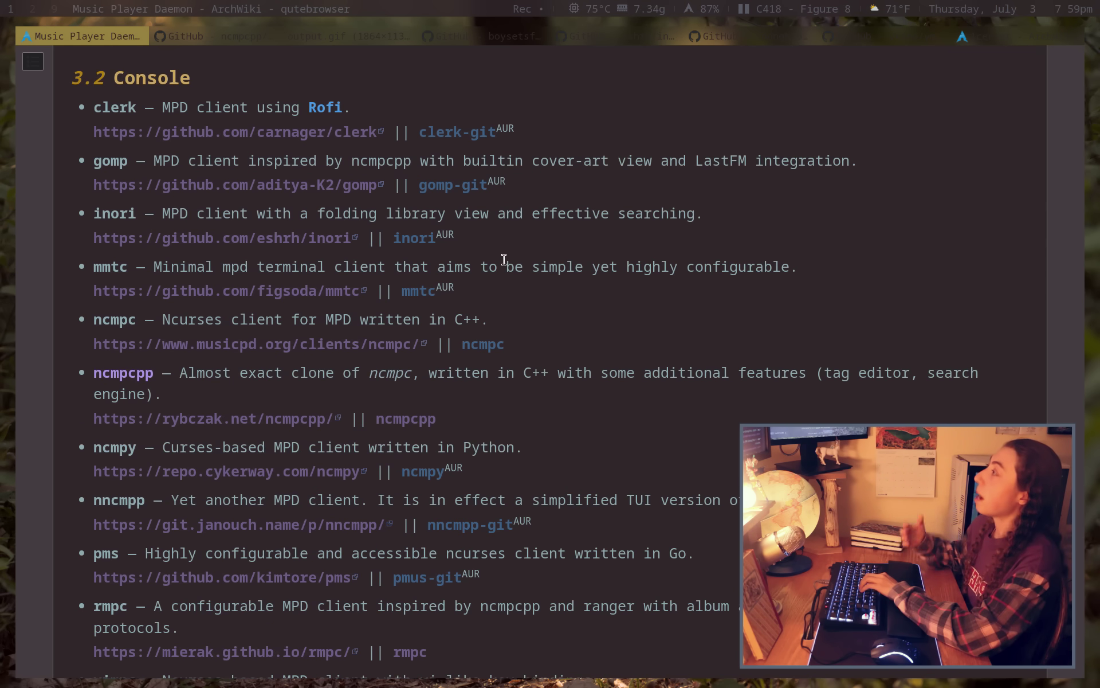
{"action": "scroll", "coordinate": [506, 264], "scroll_direction": "down", "scroll_amount": 5}
{"action": "scroll", "coordinate": [506, 265], "scroll_direction": "down", "scroll_amount": 5}
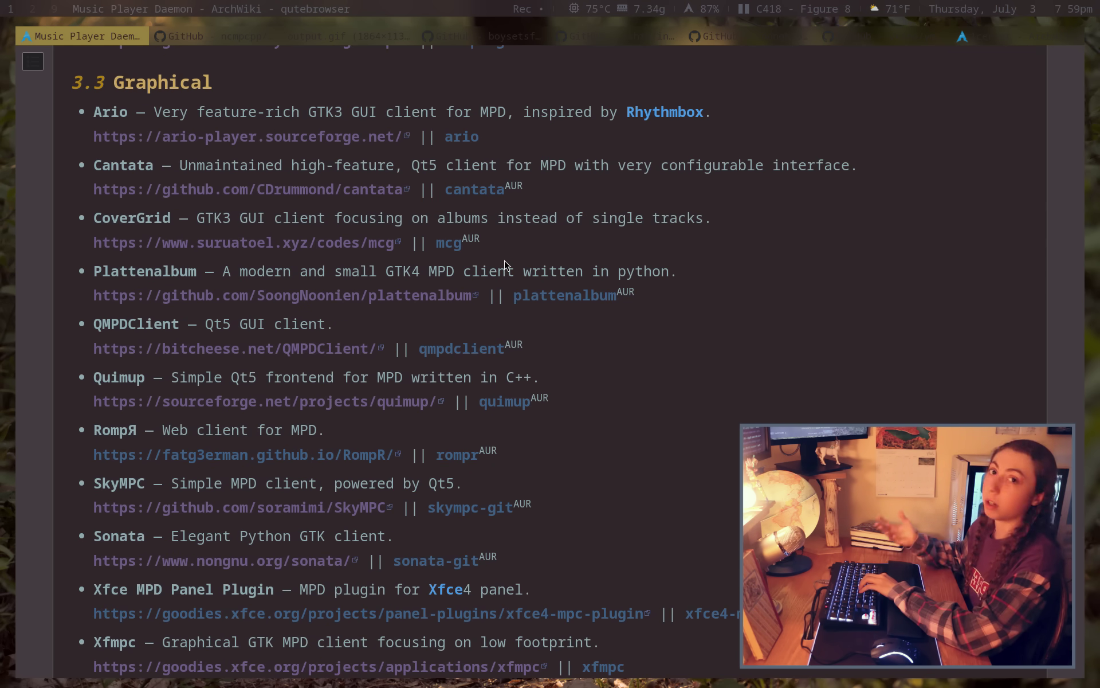
{"action": "scroll", "coordinate": [504, 265], "scroll_direction": "down", "scroll_amount": 5}
{"action": "scroll", "coordinate": [504, 263], "scroll_direction": "up", "scroll_amount": 9}
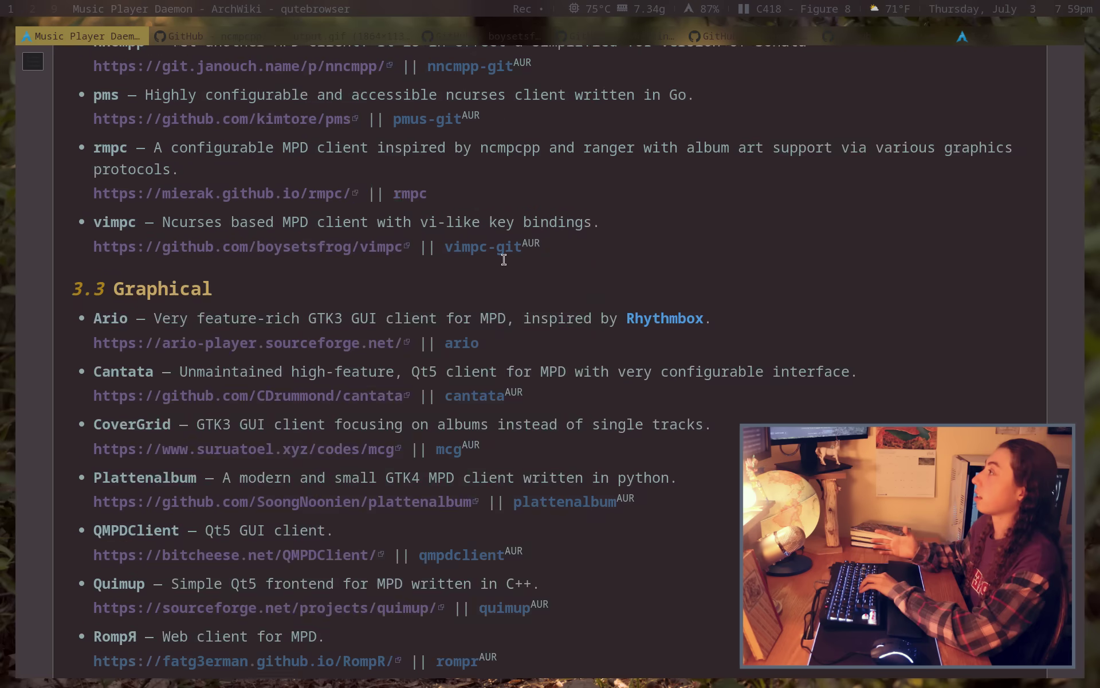
{"action": "scroll", "coordinate": [504, 260], "scroll_direction": "up", "scroll_amount": 10}
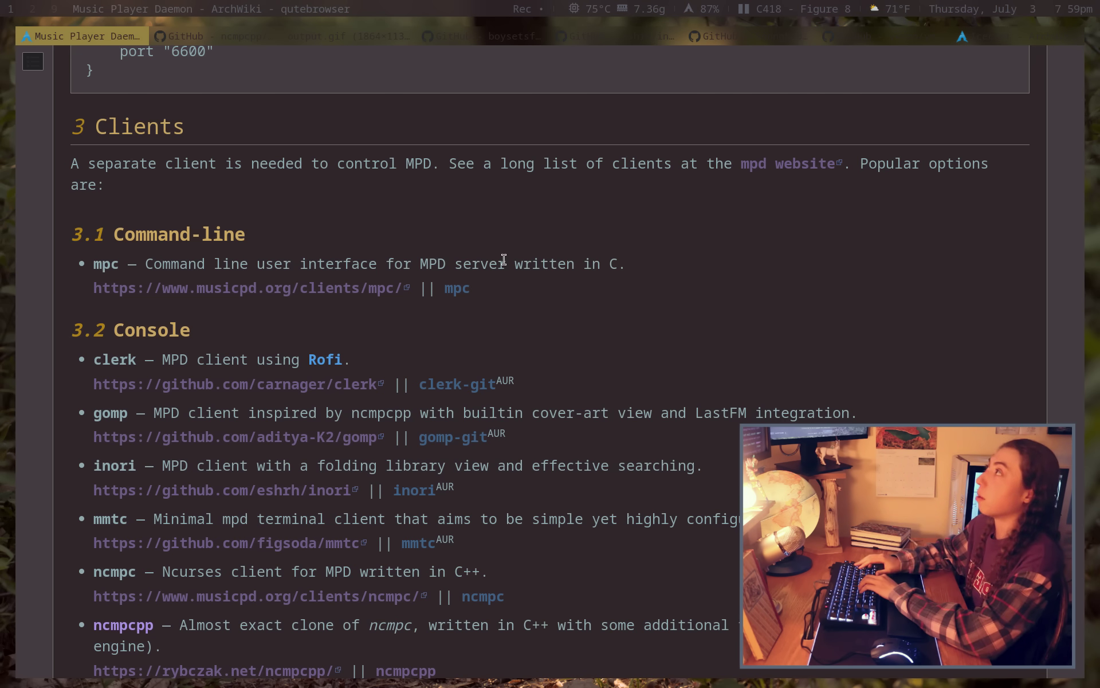
{"action": "key", "text": "shift+j"}
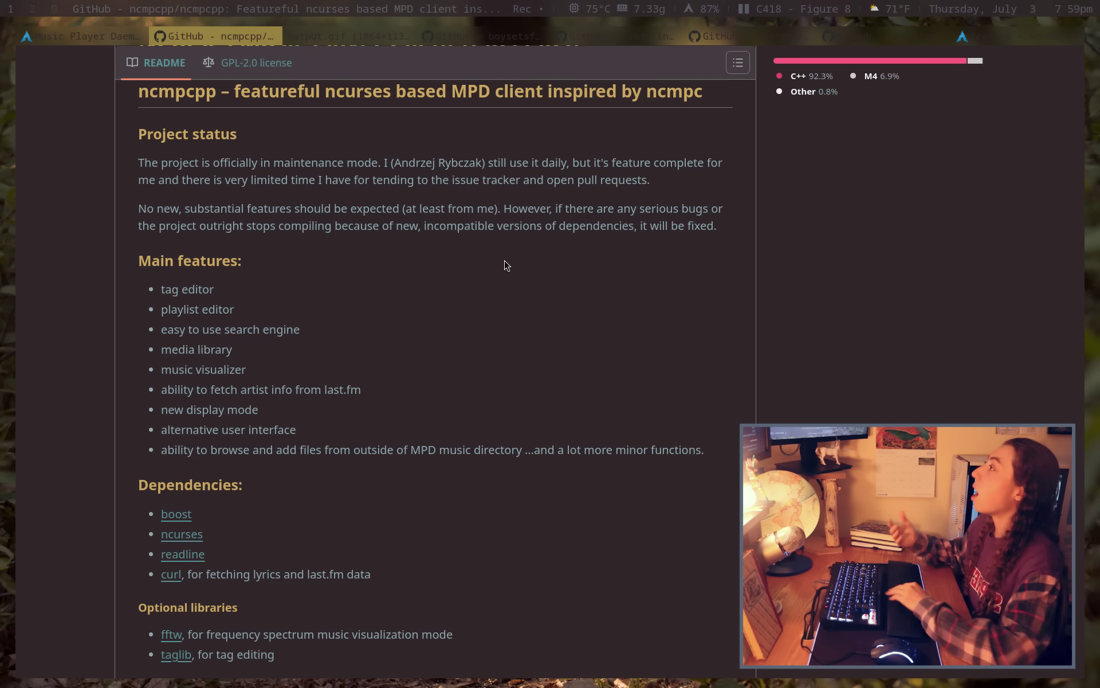
Highlight ncmpcpp's Main features list, then swap ncmpcpp to the left of Neovim
{"action": "left_click_drag", "start_coordinate": [123, 259], "coordinate": [711, 459]}
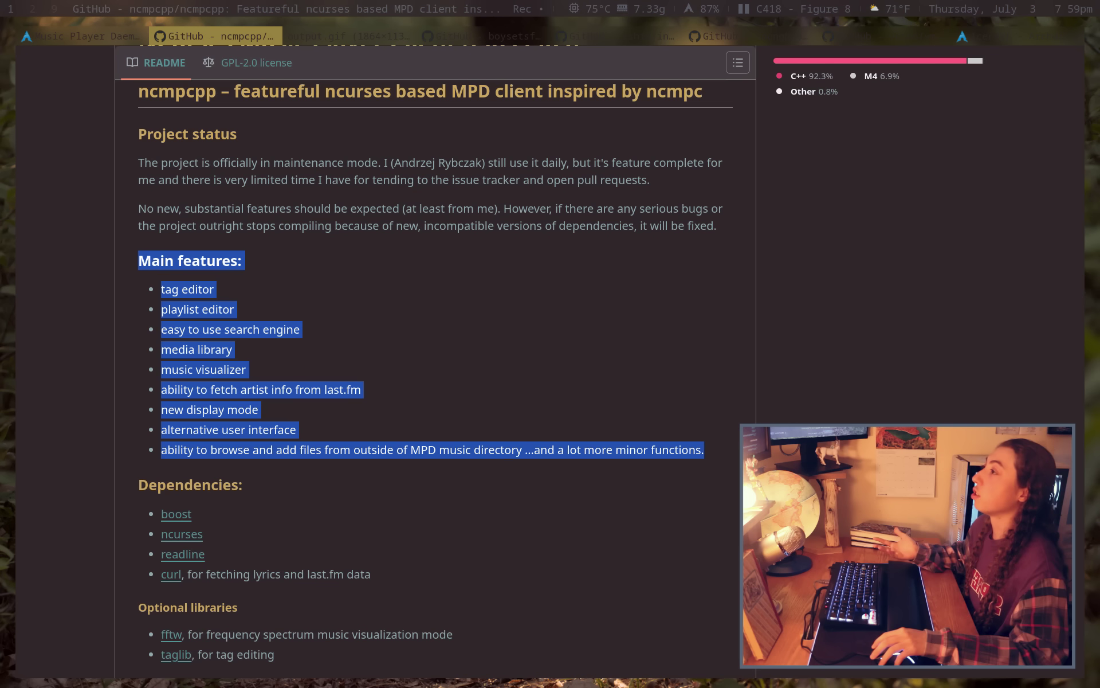
{"action": "left_click", "coordinate": [687, 334]}
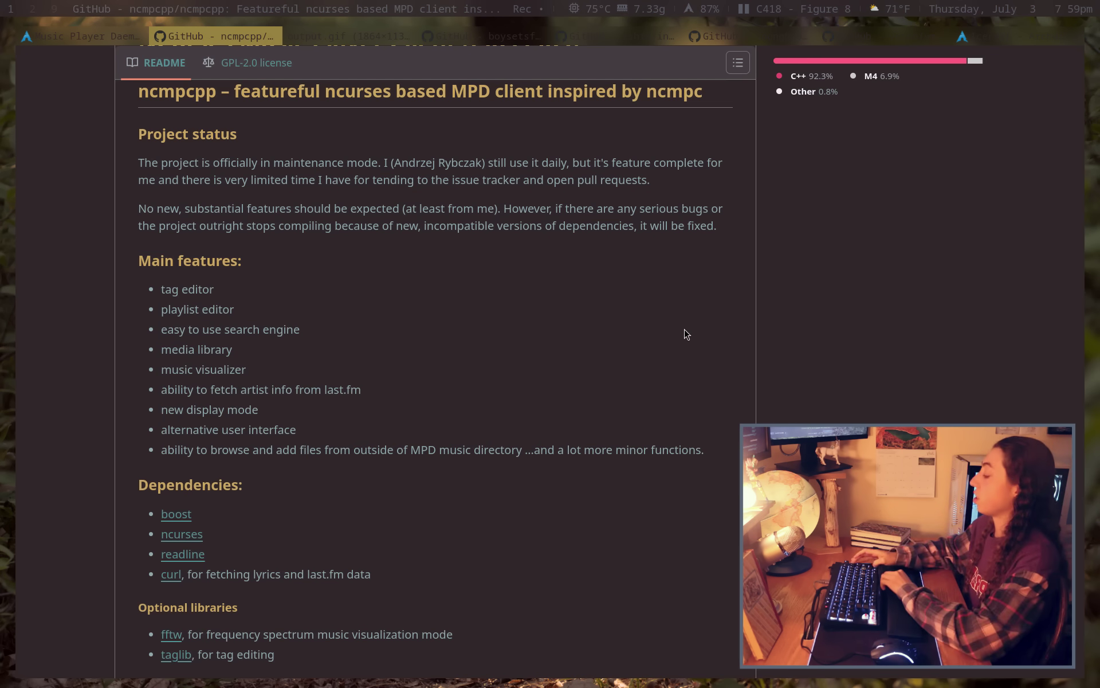
{"action": "key", "text": "super+2"}
{"action": "key", "text": "super+Return"}
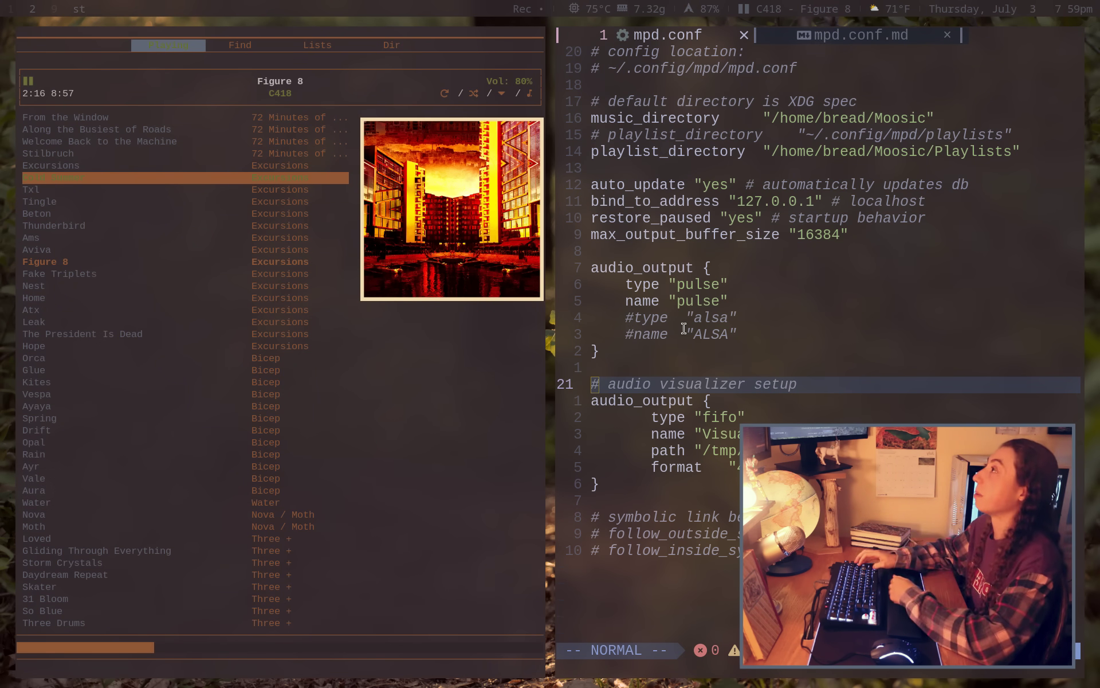
Back in the browser, view the output.gif visualizer tab, then the vimpc README
{"action": "key", "text": "super+1"}
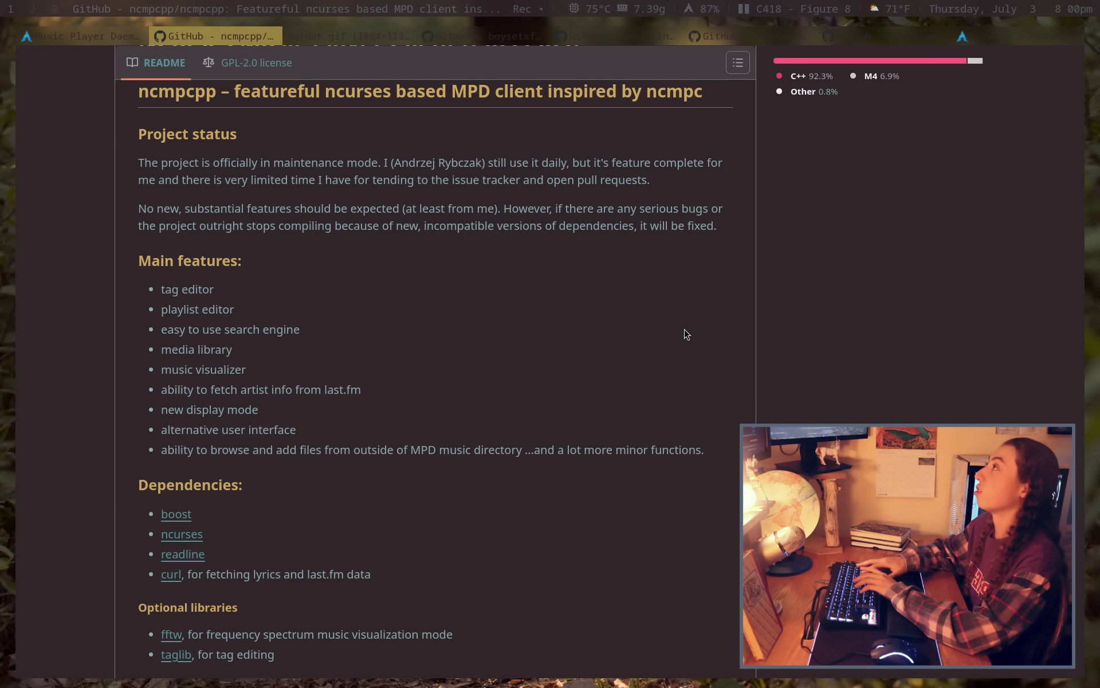
{"action": "key", "text": "shift+j"}
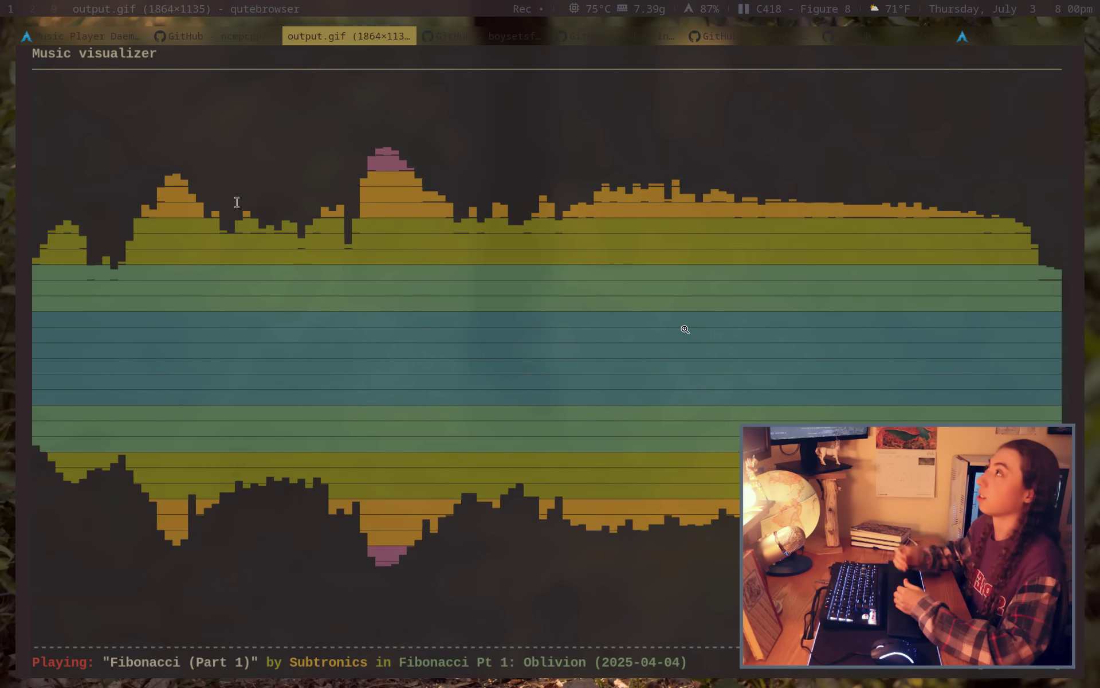
{"action": "key", "text": "shift+j"}
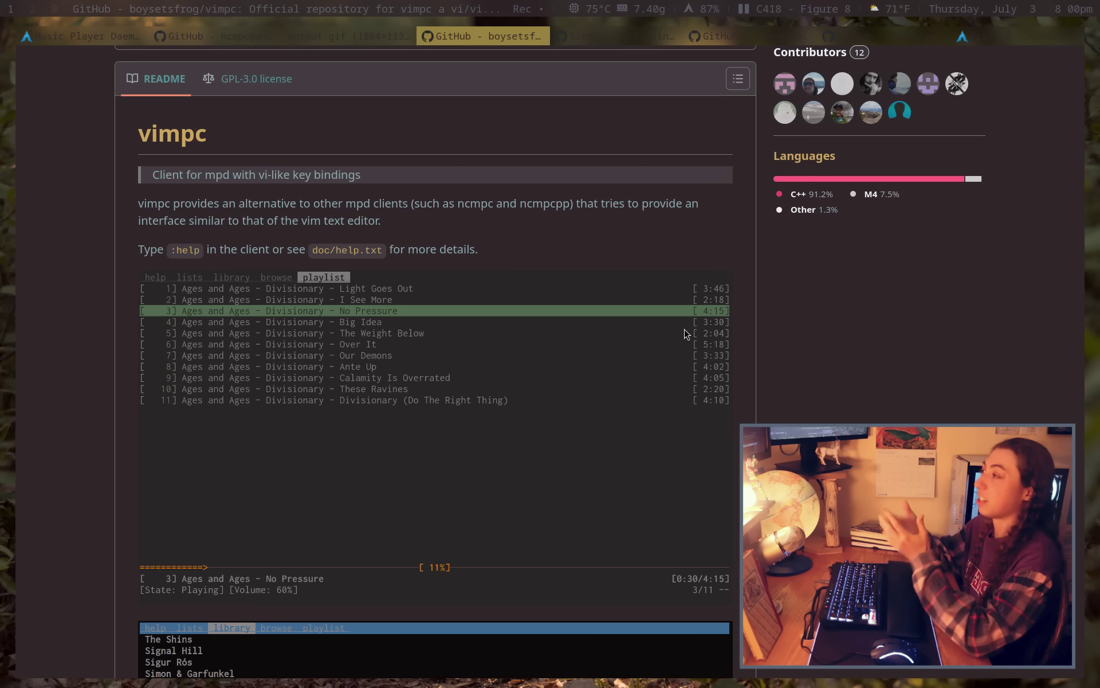
Read the inori README, including its folding library interface feature and screenshots
{"action": "key", "text": "shift+j"}
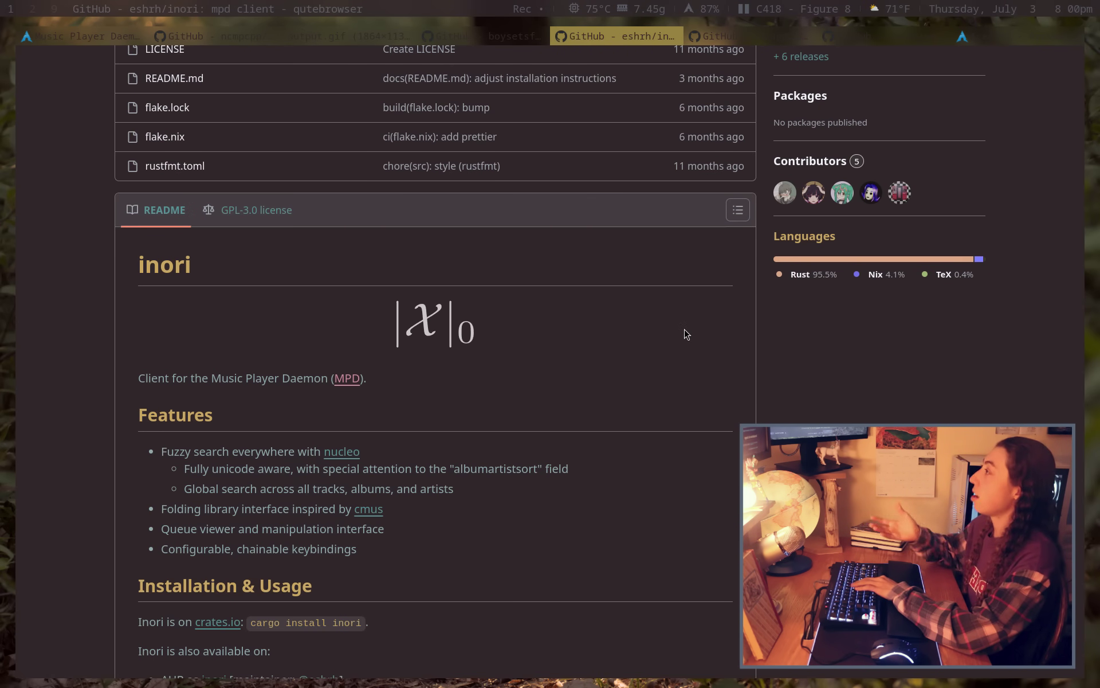
{"action": "scroll", "coordinate": [686, 334], "scroll_direction": "down", "scroll_amount": 4}
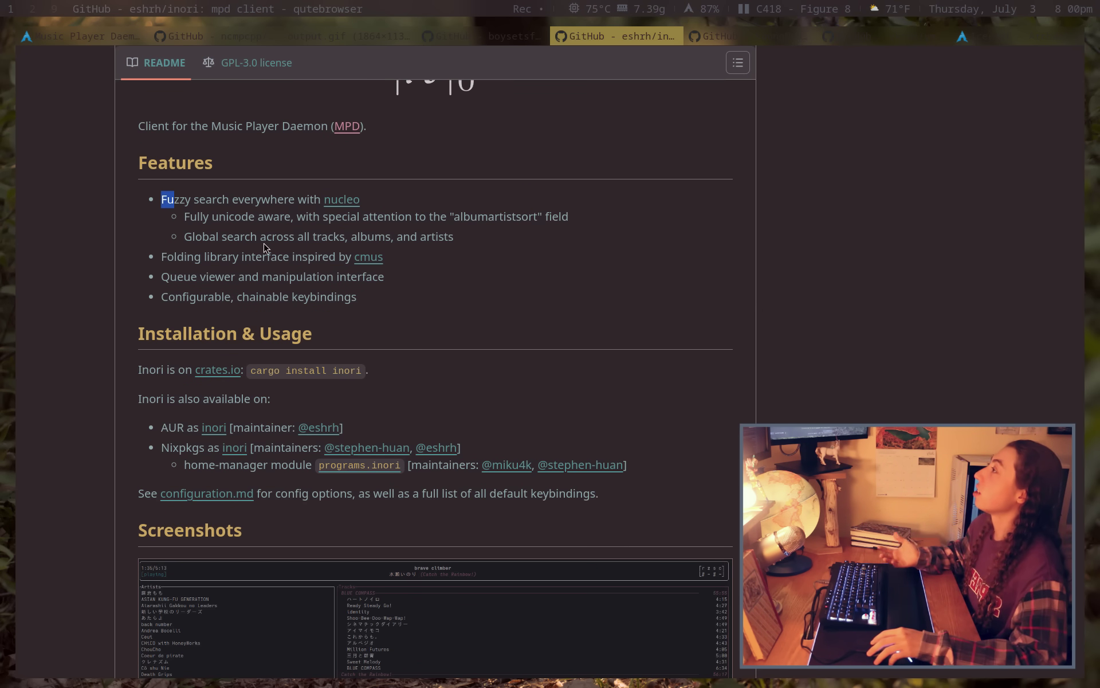
{"action": "left_click_drag", "start_coordinate": [167, 257], "coordinate": [528, 267]}
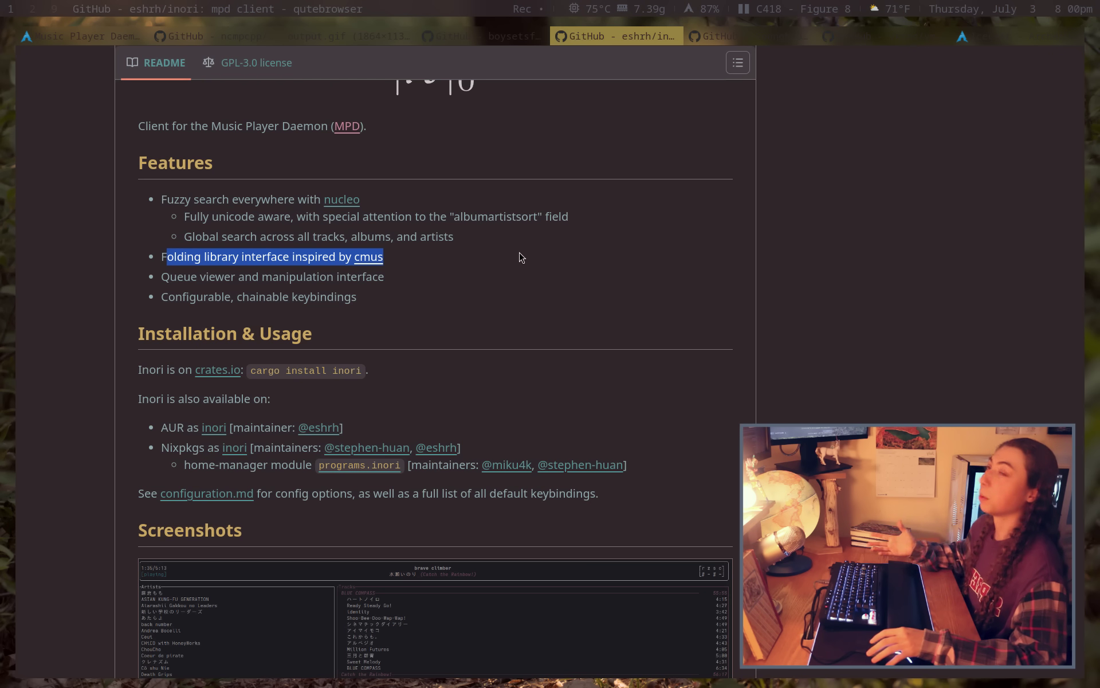
{"action": "left_click", "coordinate": [412, 232]}
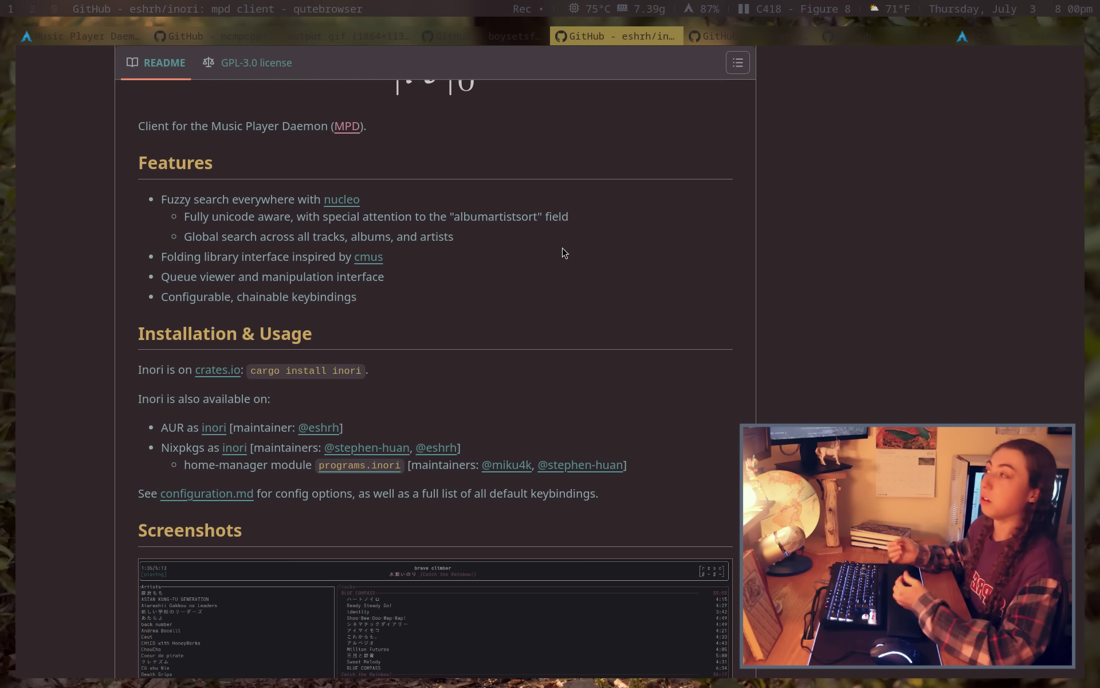
{"action": "key", "text": "ctrl+d"}
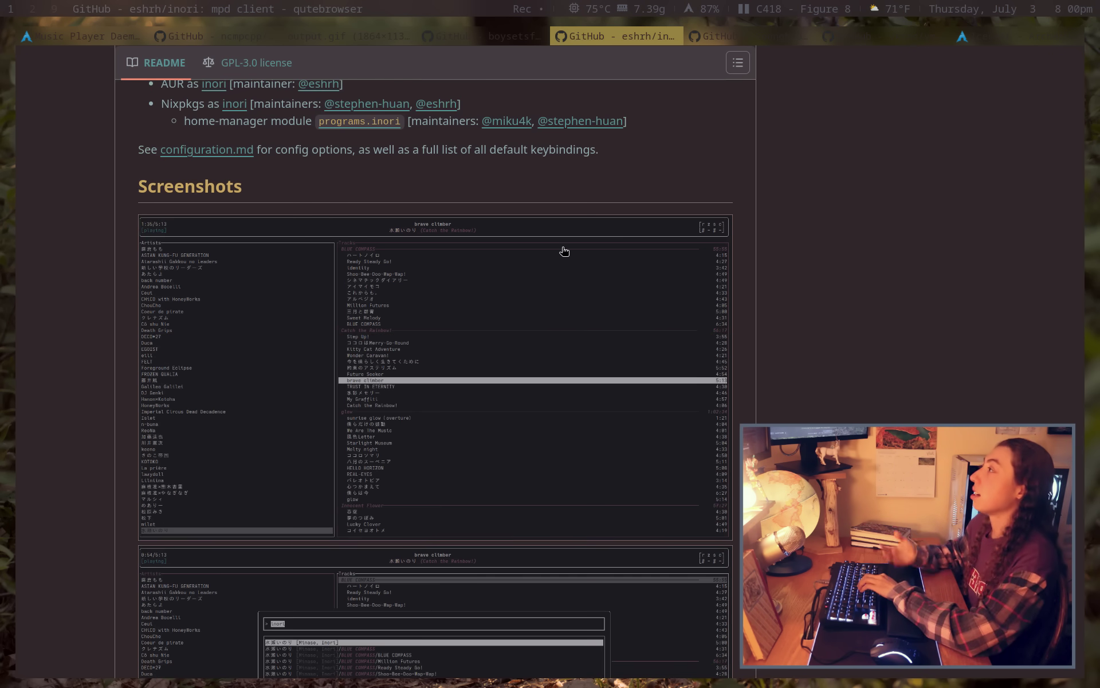
{"action": "key", "text": "ctrl+d"}
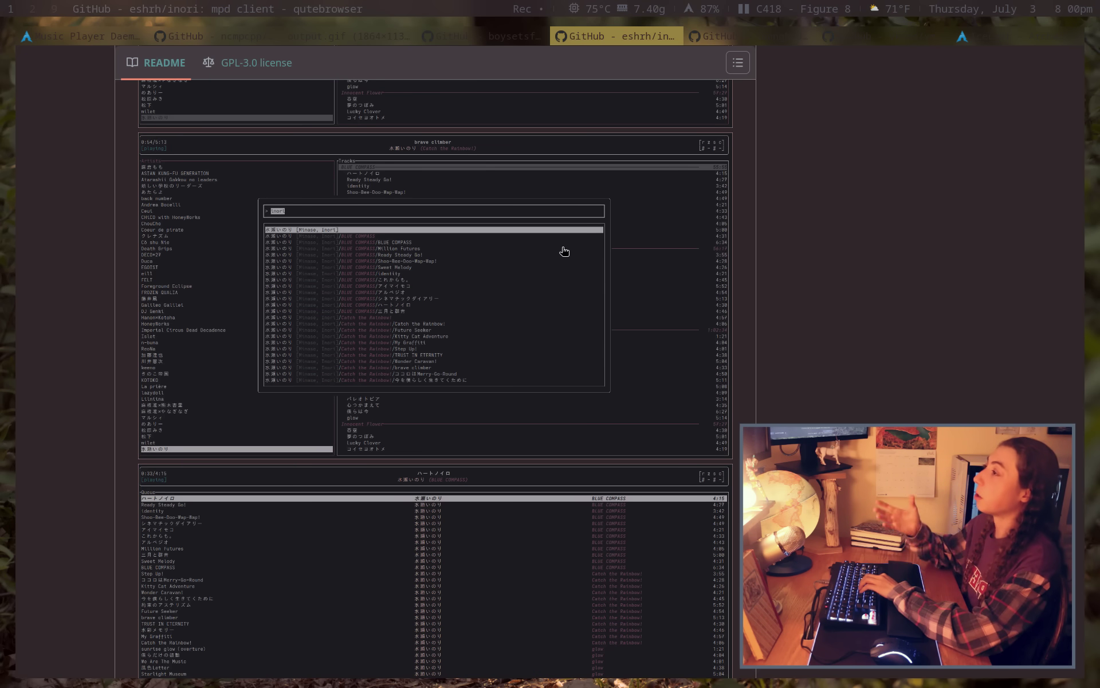
{"action": "key", "text": "ctrl+d"}
{"action": "key", "text": "ctrl+u"}
{"action": "key", "text": "ctrl+u"}
{"action": "key", "text": "ctrl+u"}
{"action": "key", "text": "ctrl+u"}
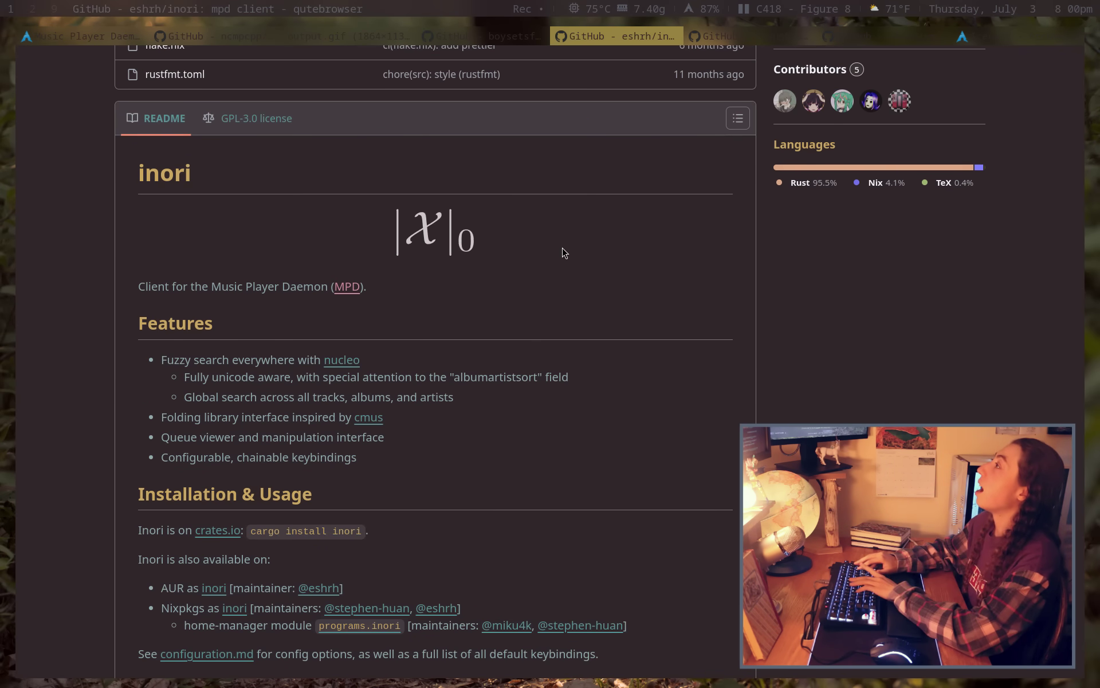
Look over the Plattenalbum project page, then the Ymuse project page
{"action": "key", "text": "shift+j"}
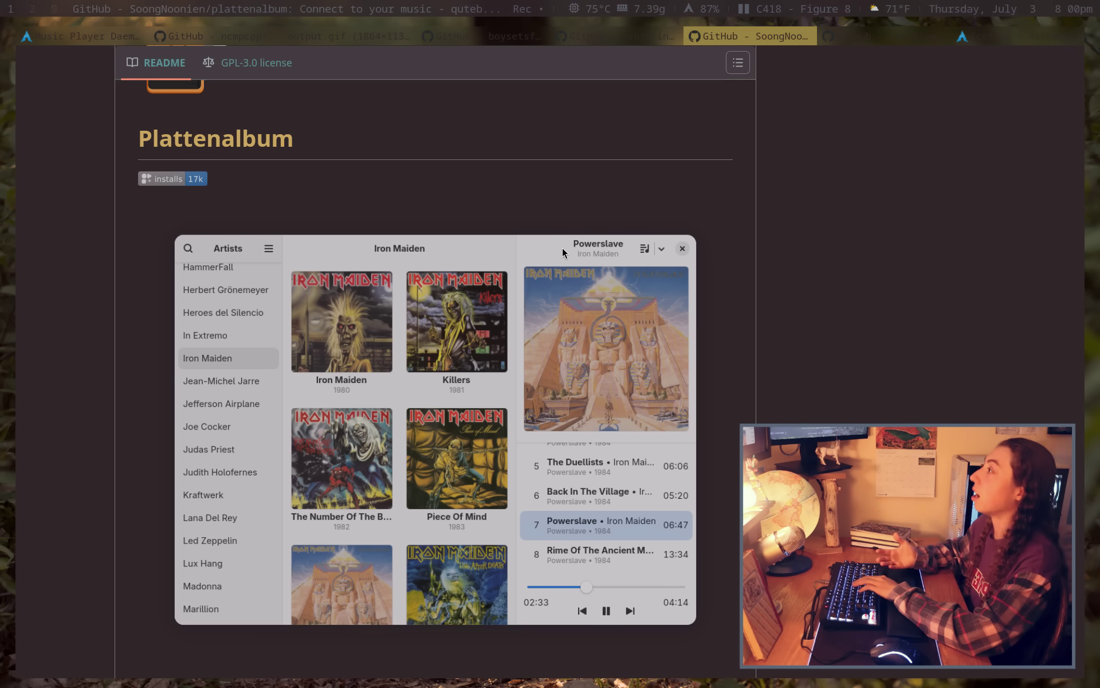
{"action": "key", "text": "j"}
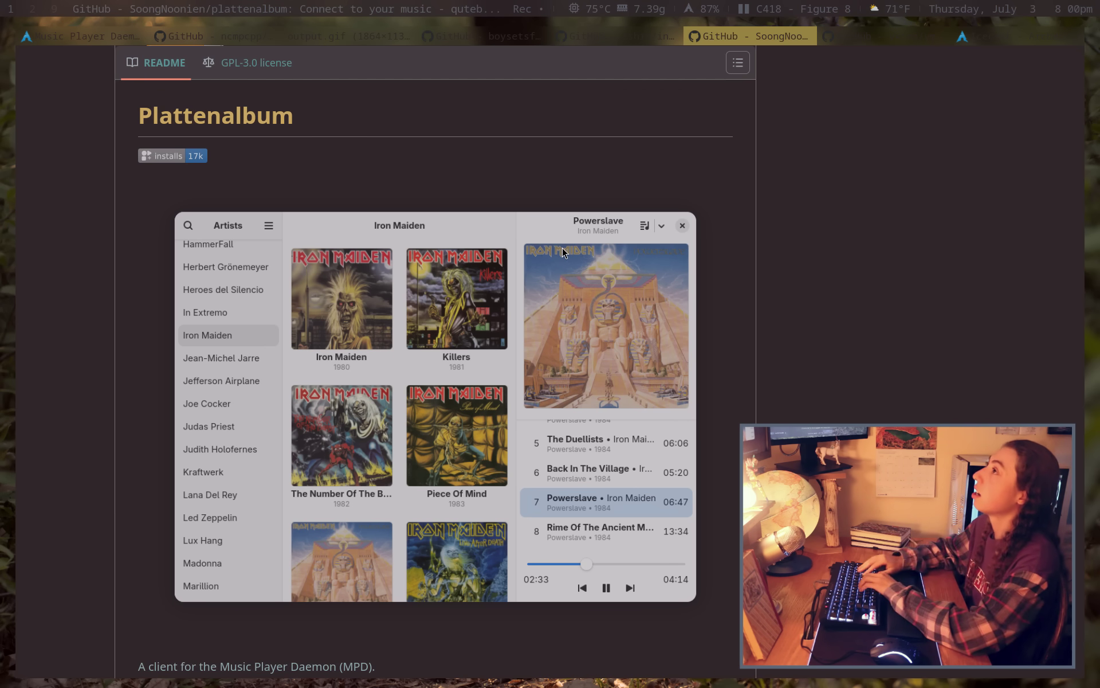
{"action": "key", "text": "shift+j"}
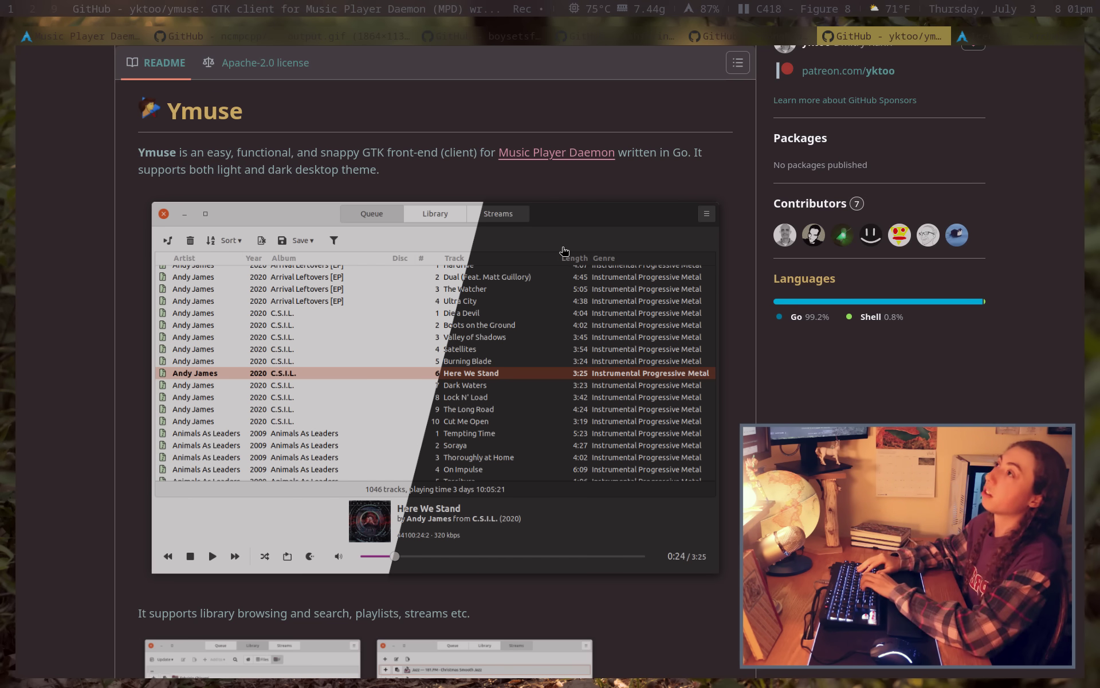
Read ArchWiki's MPD clients list zoomed in, reset the zoom, and return to workspace 2
{"action": "key", "text": "alt+1"}
{"action": "scroll", "coordinate": [561, 247], "scroll_direction": "down", "scroll_amount": 10}
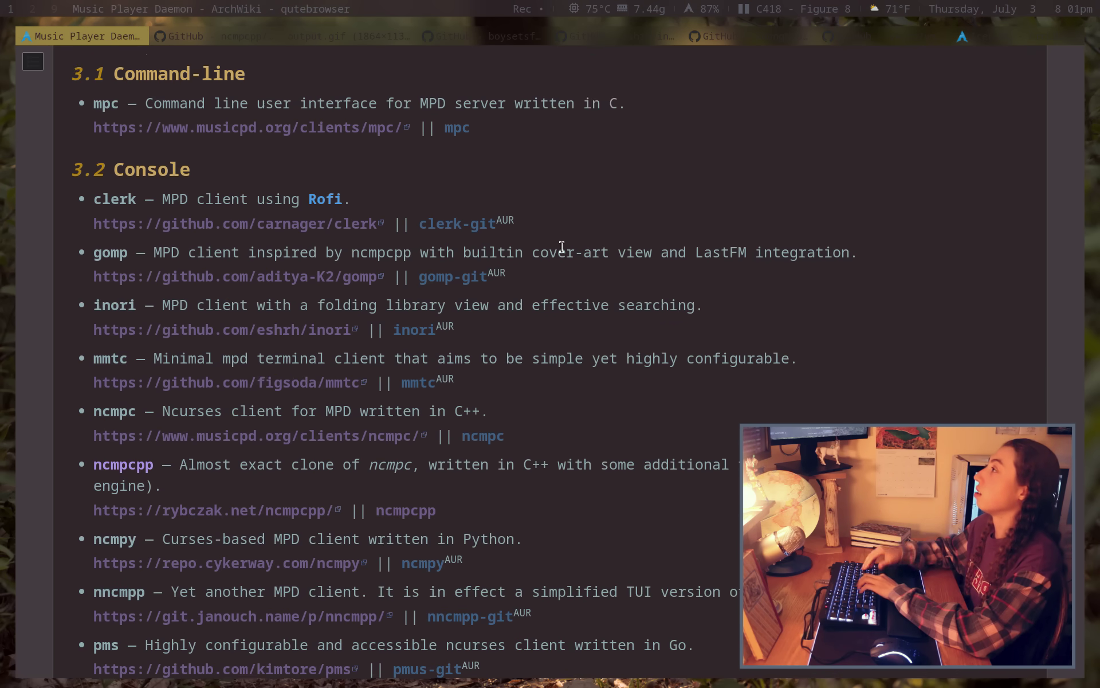
{"action": "key", "text": "plus"}
{"action": "scroll", "coordinate": [562, 247], "scroll_direction": "up", "scroll_amount": 2}
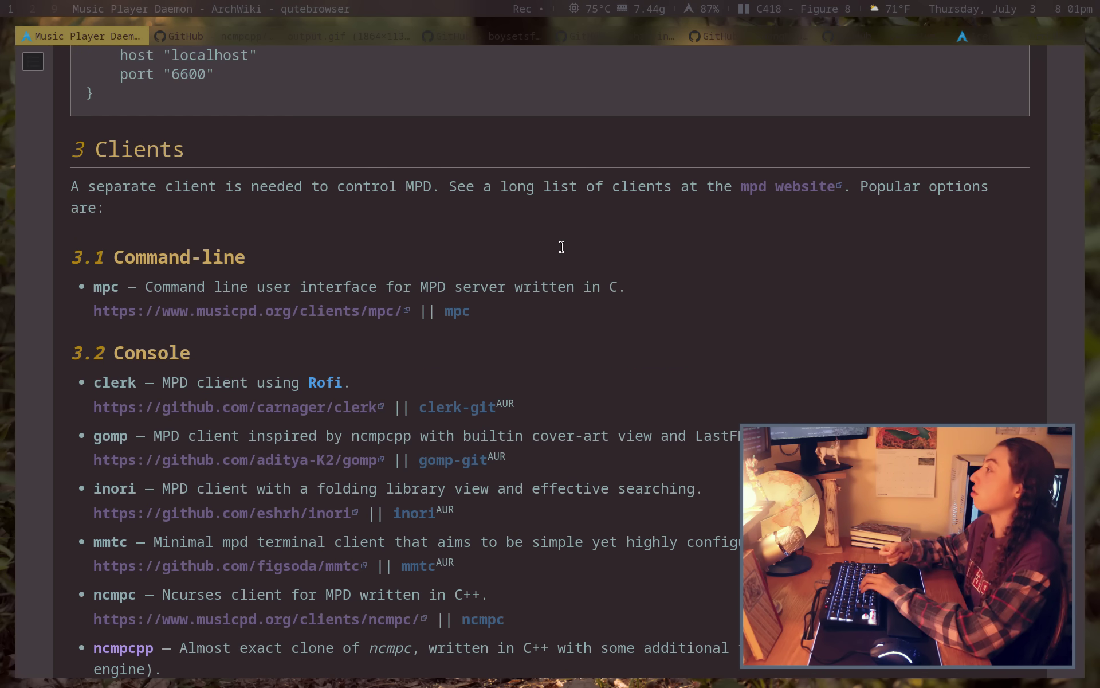
{"action": "scroll", "coordinate": [561, 247], "scroll_direction": "down", "scroll_amount": 15}
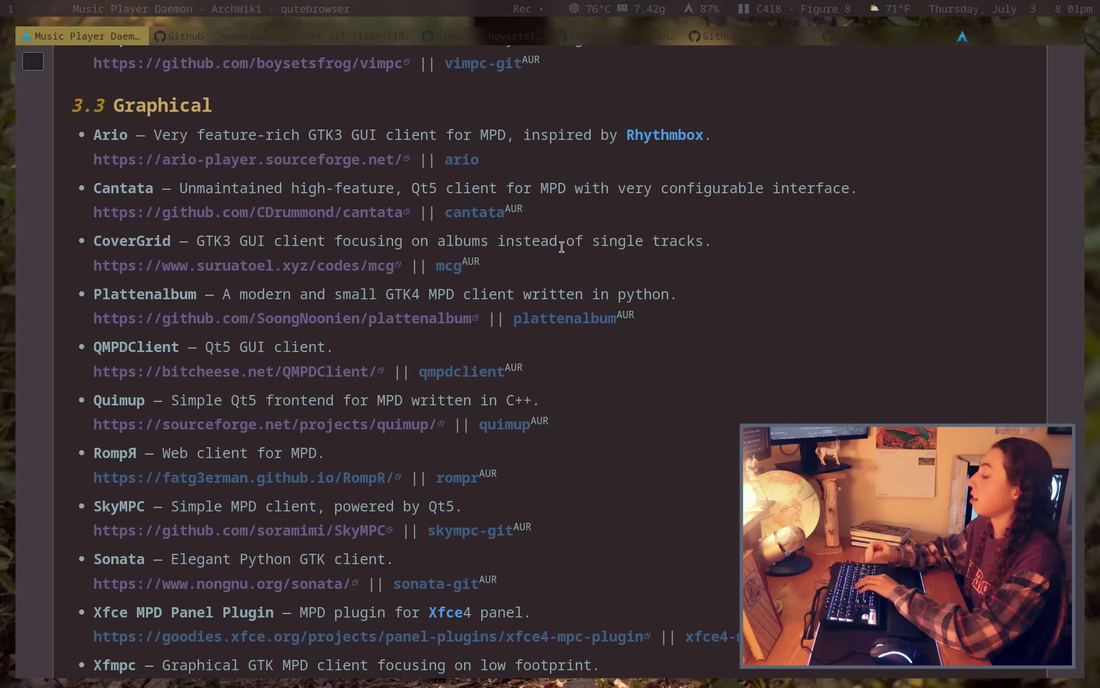
{"action": "key", "text": "equal"}
{"action": "key", "text": "g"}
{"action": "key", "text": "g"}
{"action": "key", "text": "super+2"}
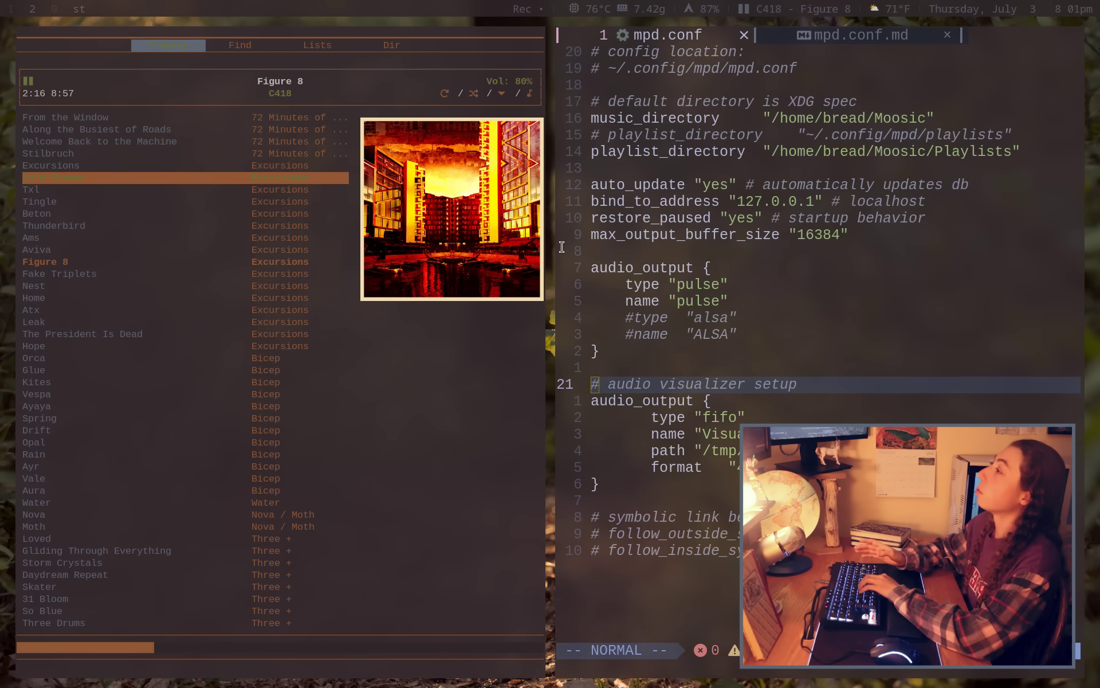
In a new terminal, run yay mpd-mpris and abort the install prompt
{"action": "key", "text": "super+Return"}
{"action": "key", "text": "super+shift+Return"}
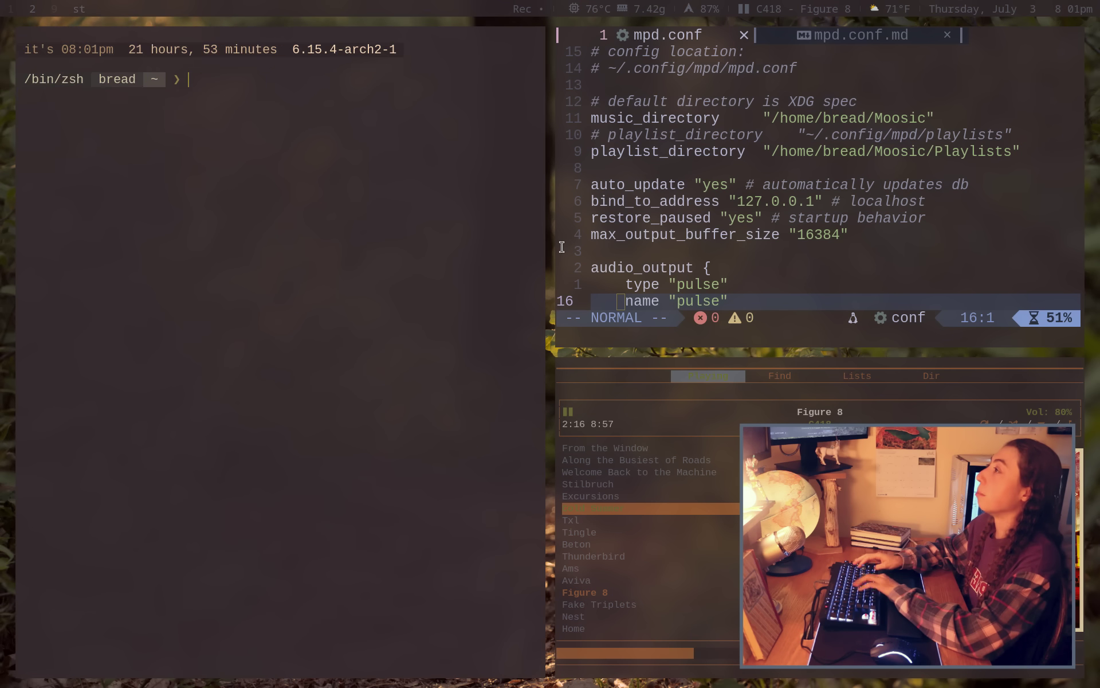
{"action": "type", "text": "yay mpd"}
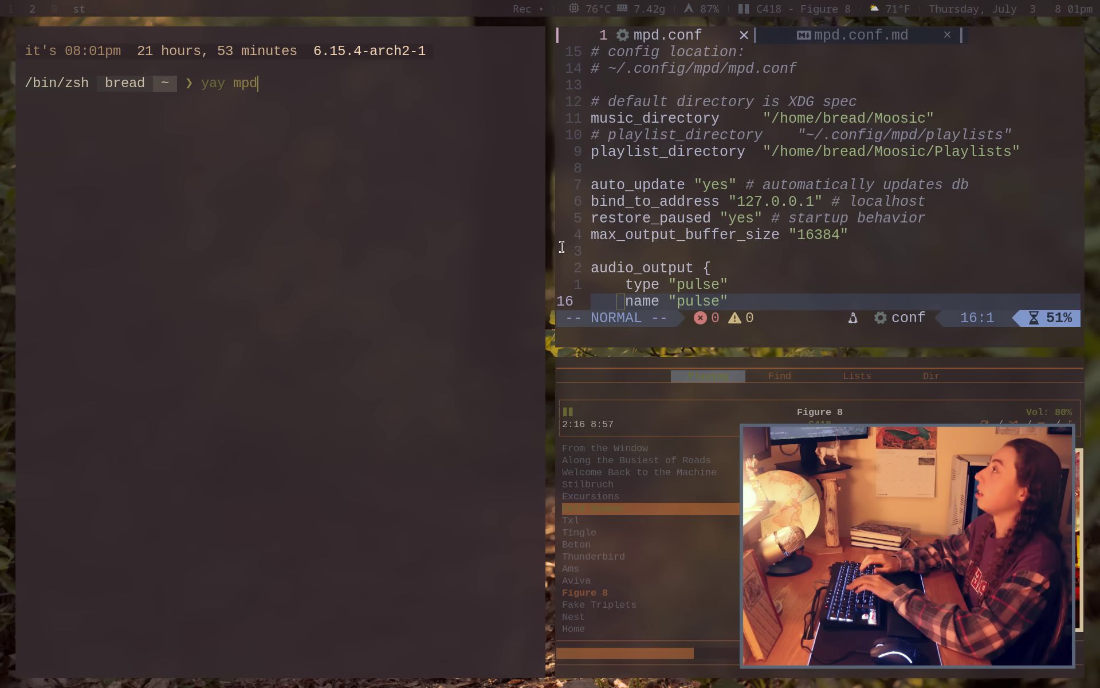
{"action": "type", "text": "-mpris"}
{"action": "key", "text": "Return"}
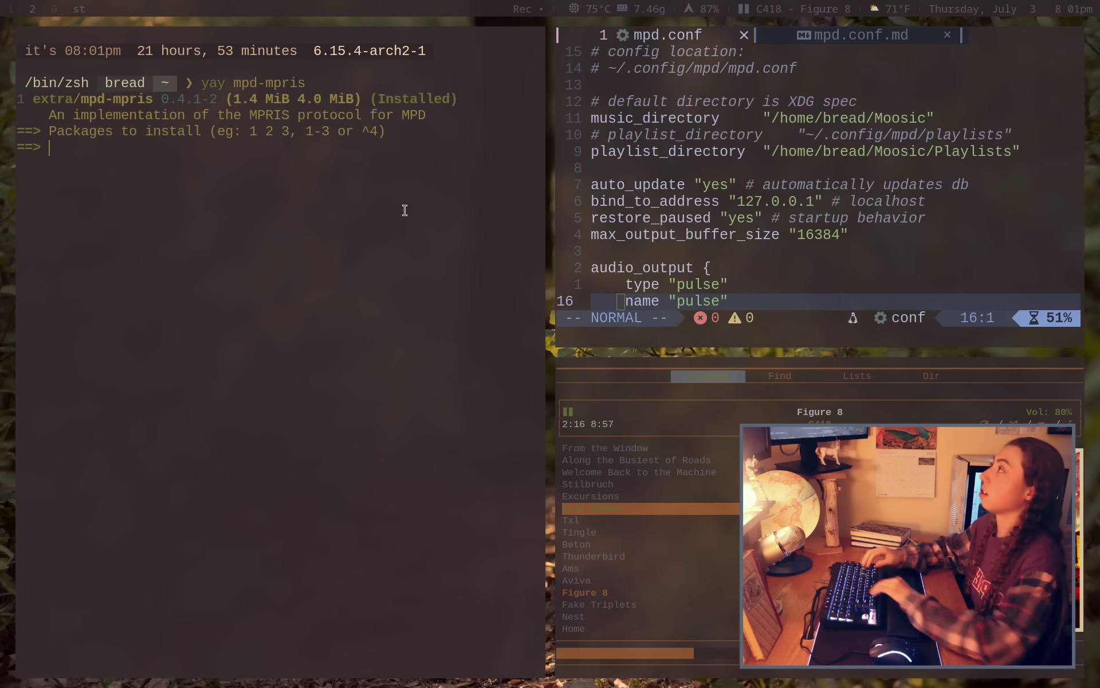
{"action": "key", "text": "ctrl+c"}
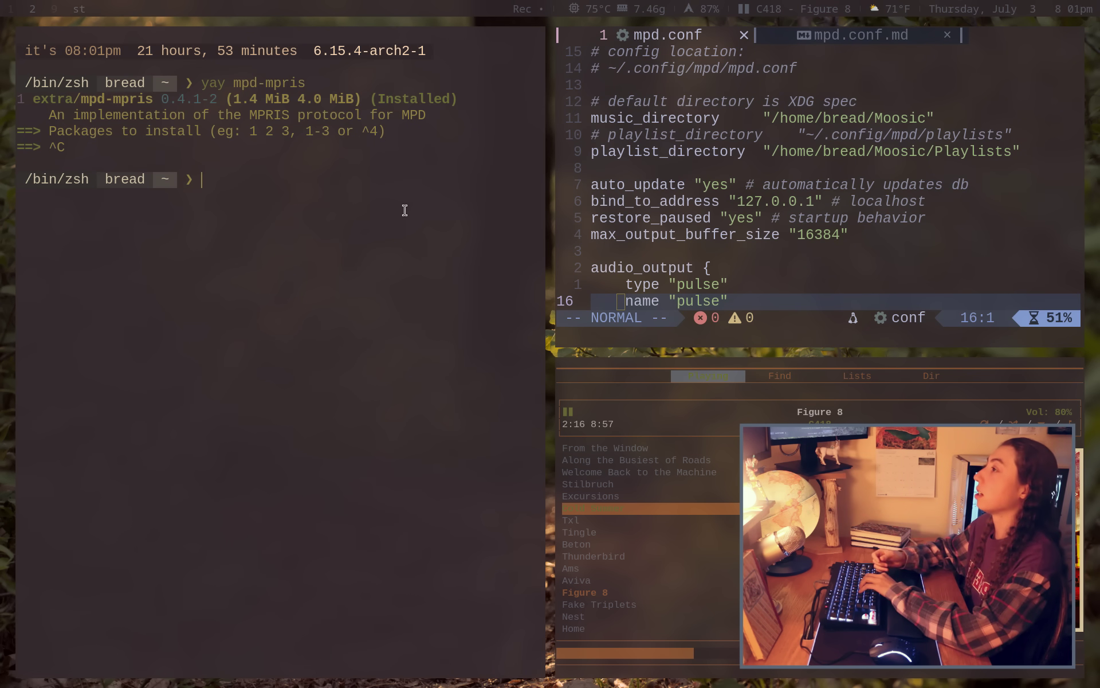
Run playerctl -l to list the mpd.instance2007 player, then close the terminal
{"action": "key", "text": "super+1"}
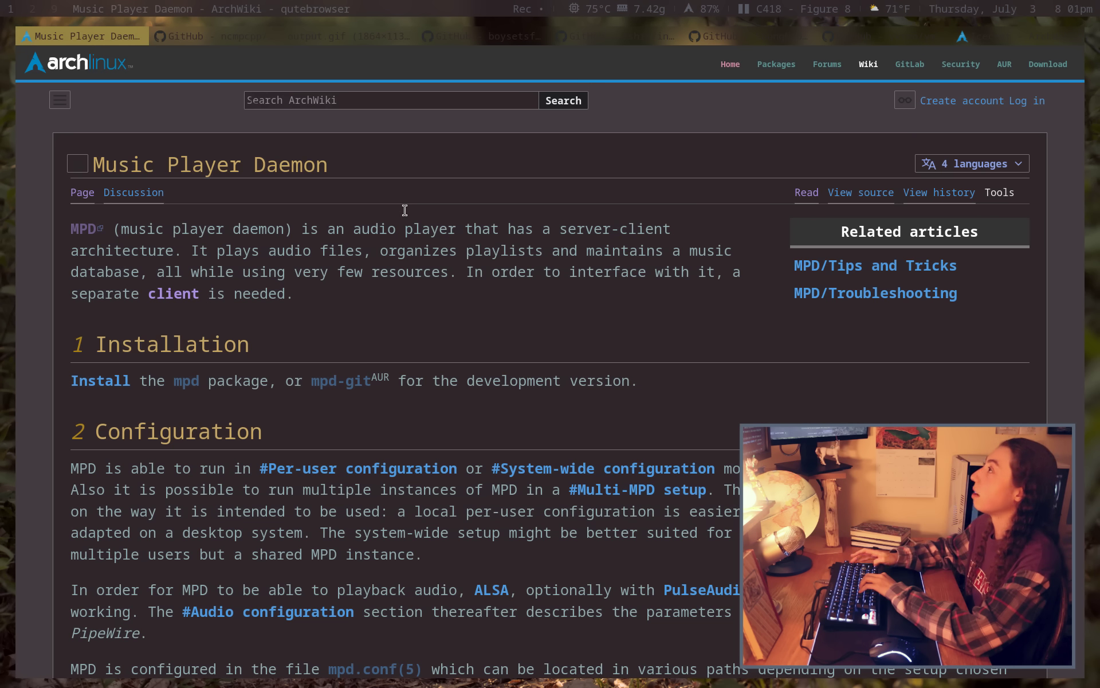
{"action": "key", "text": "super+2"}
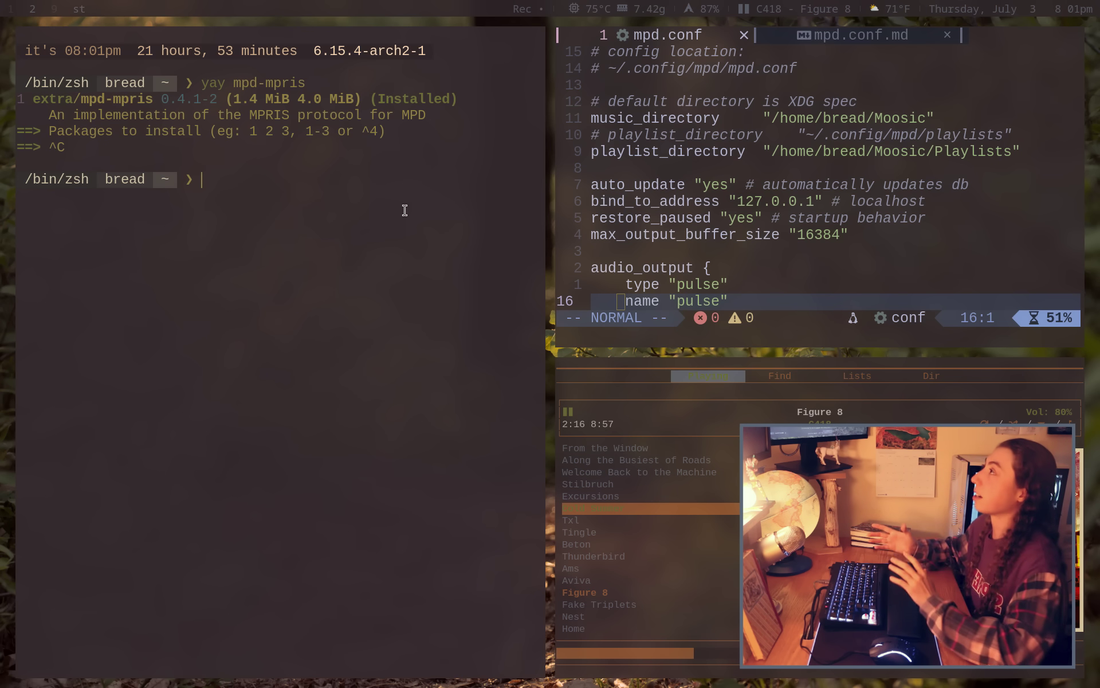
{"action": "type", "text": "p"}
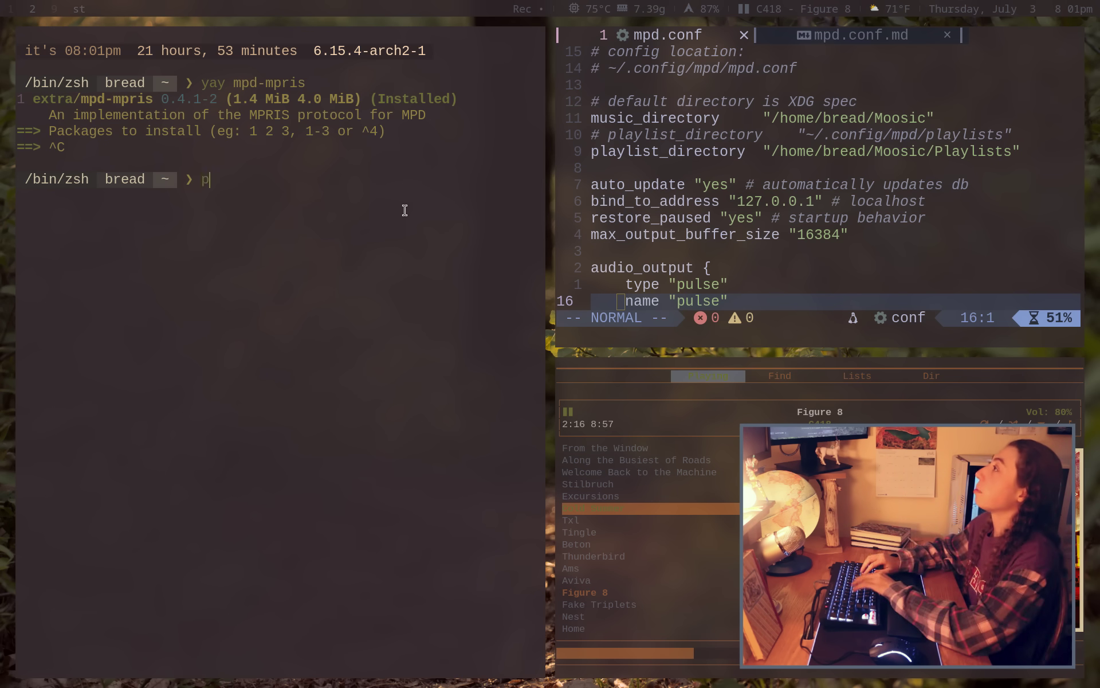
{"action": "type", "text": "layerctl -l"}
{"action": "key", "text": "Return"}
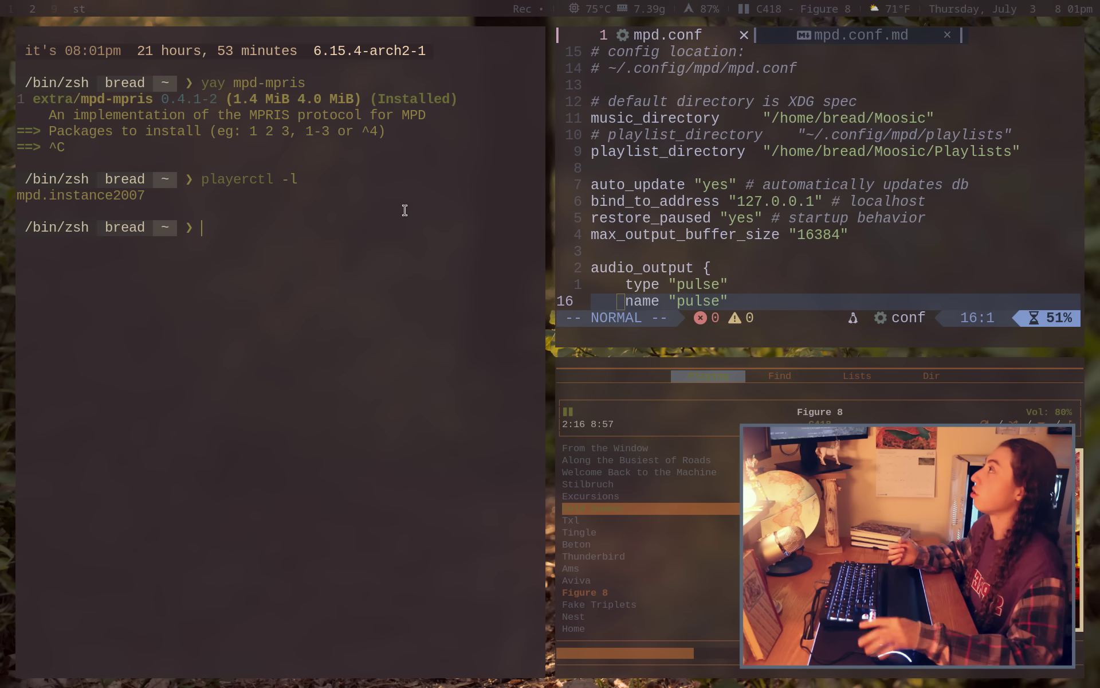
{"action": "left_click_drag", "start_coordinate": [225, 84], "coordinate": [334, 78]}
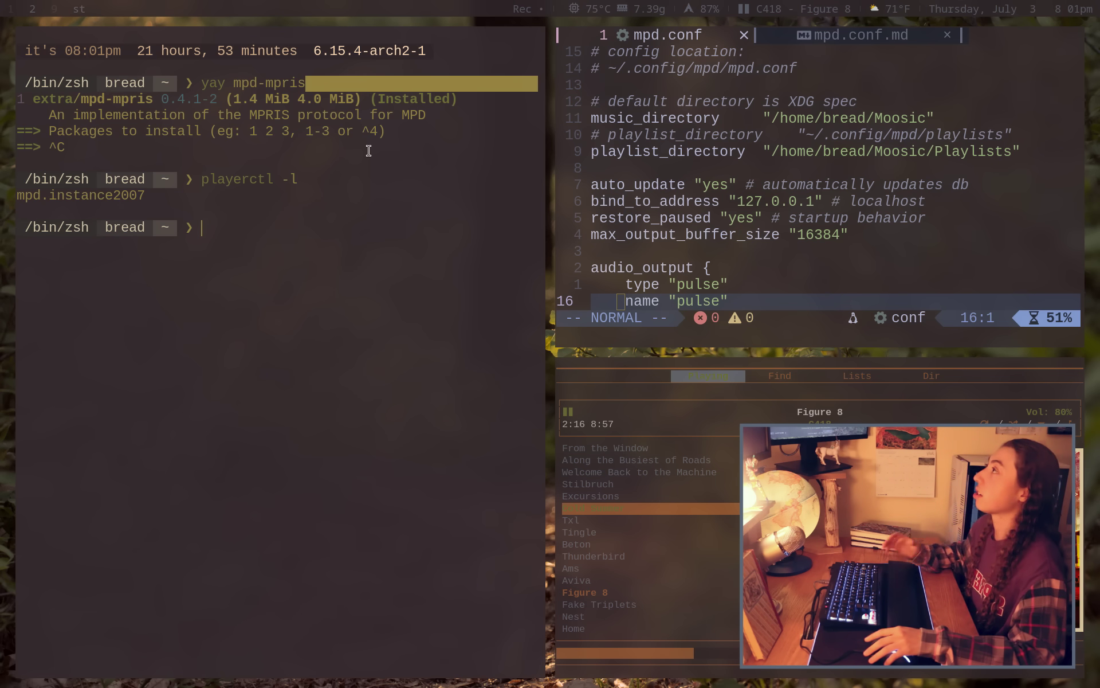
{"action": "left_click", "coordinate": [376, 212]}
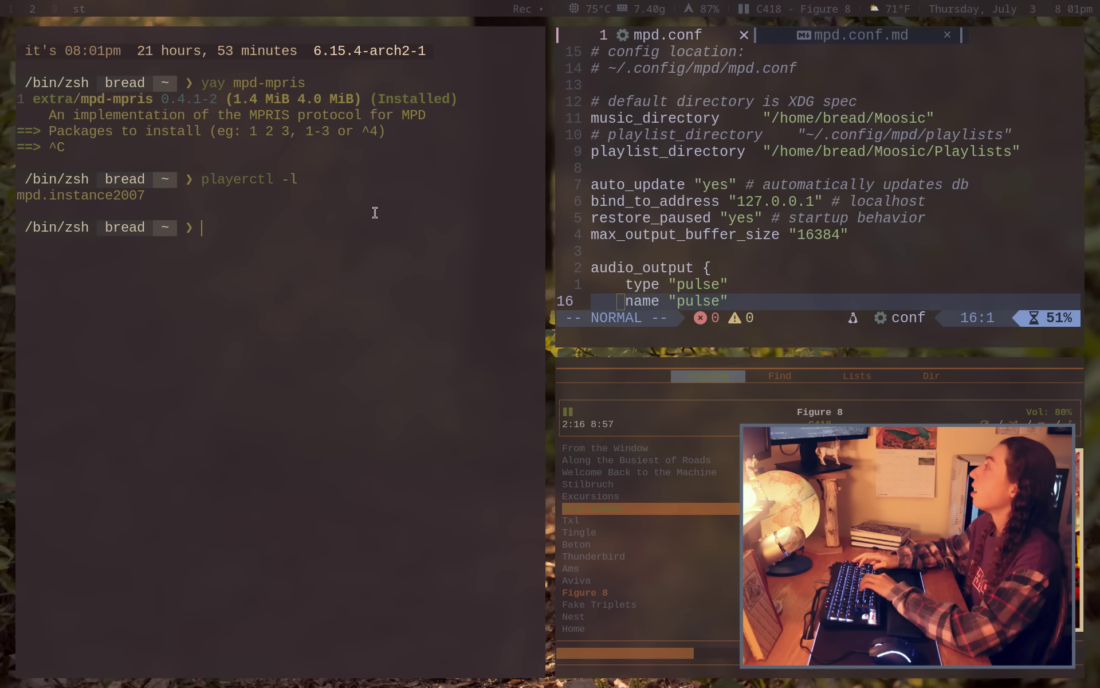
{"action": "key", "text": "ctrl+d"}
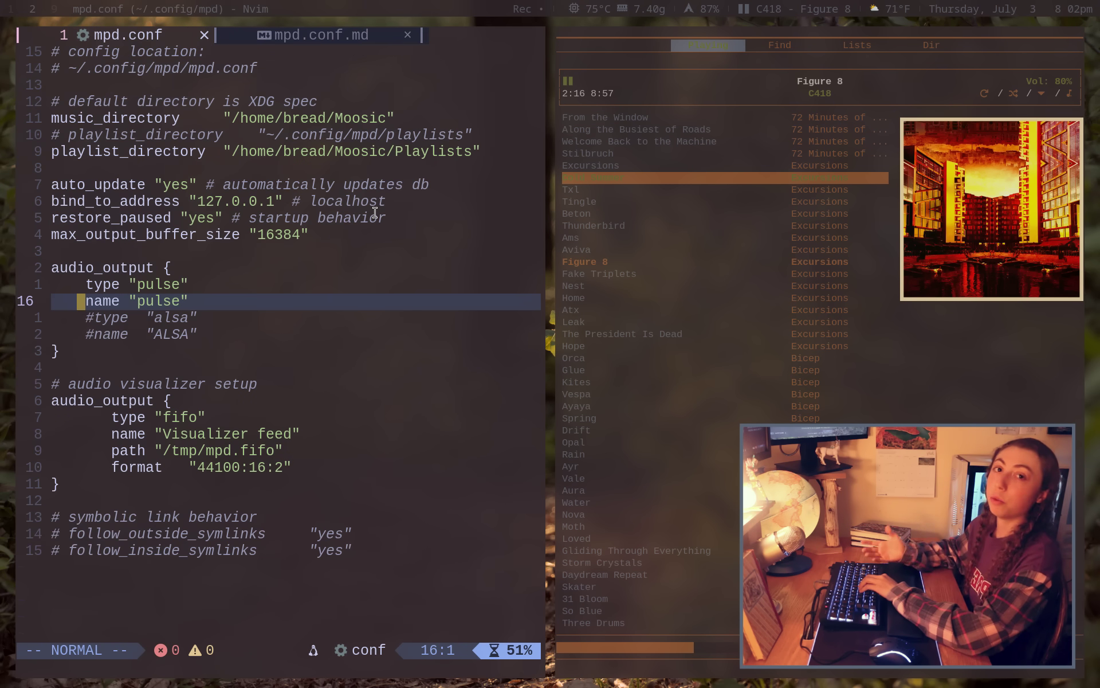
Read the Icecast ArchWiki article's Installation and Configuration sections, then return to the mpd.conf workspace
{"action": "key", "text": "super+1"}
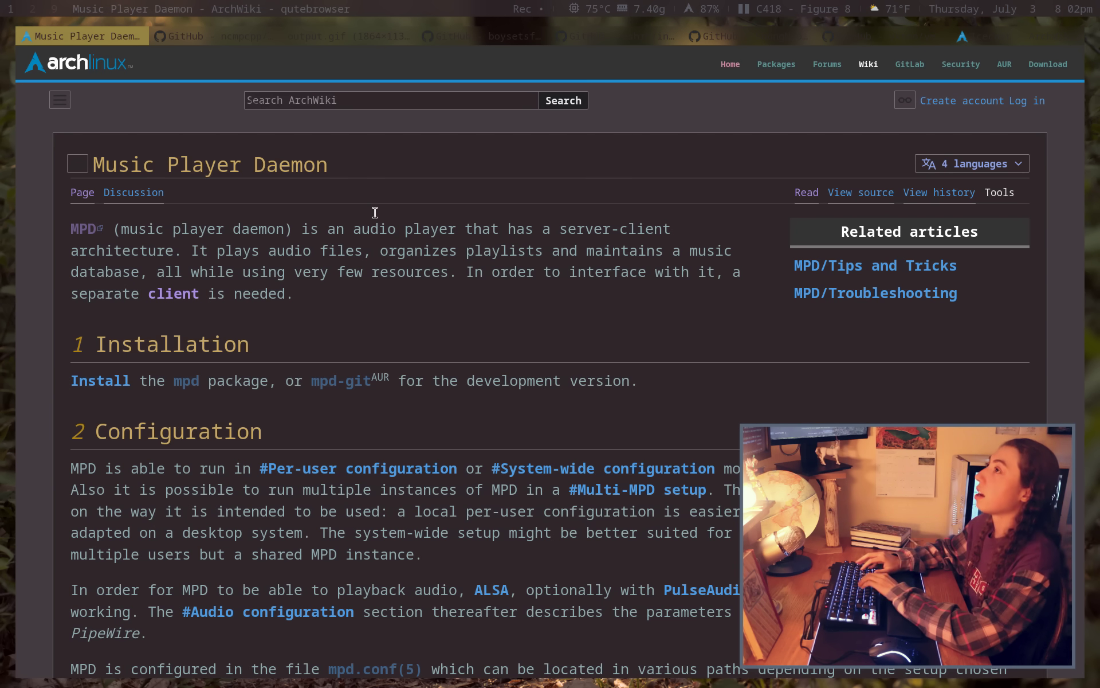
{"action": "key", "text": "K"}
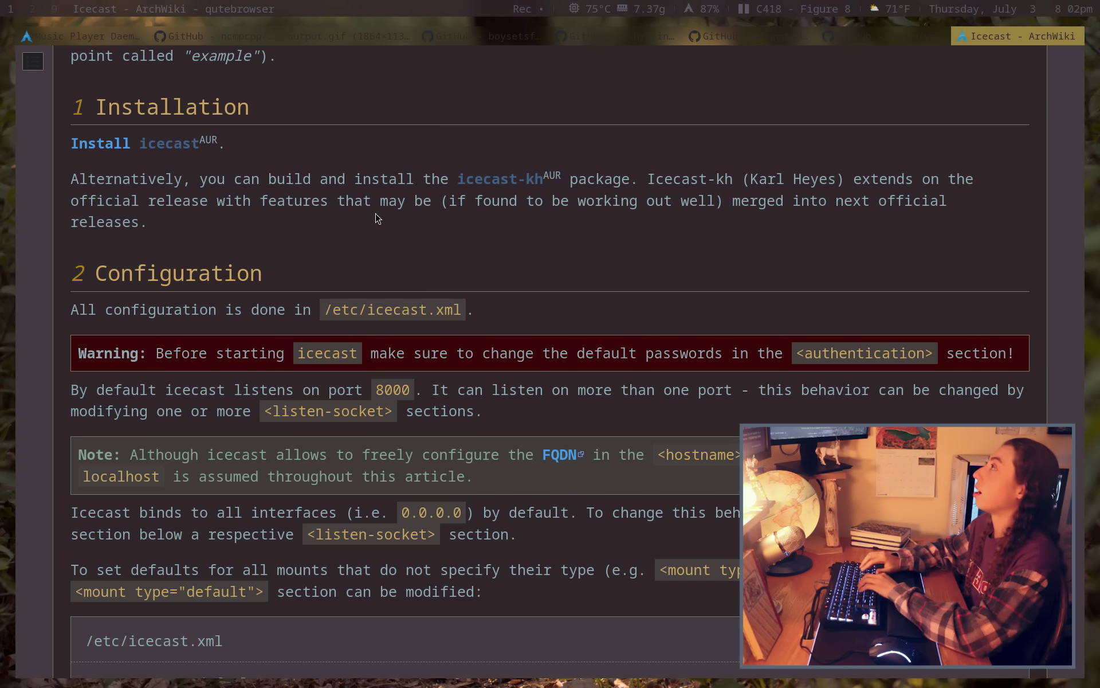
{"action": "key", "text": "shift+j"}
{"action": "key", "text": "super+2"}
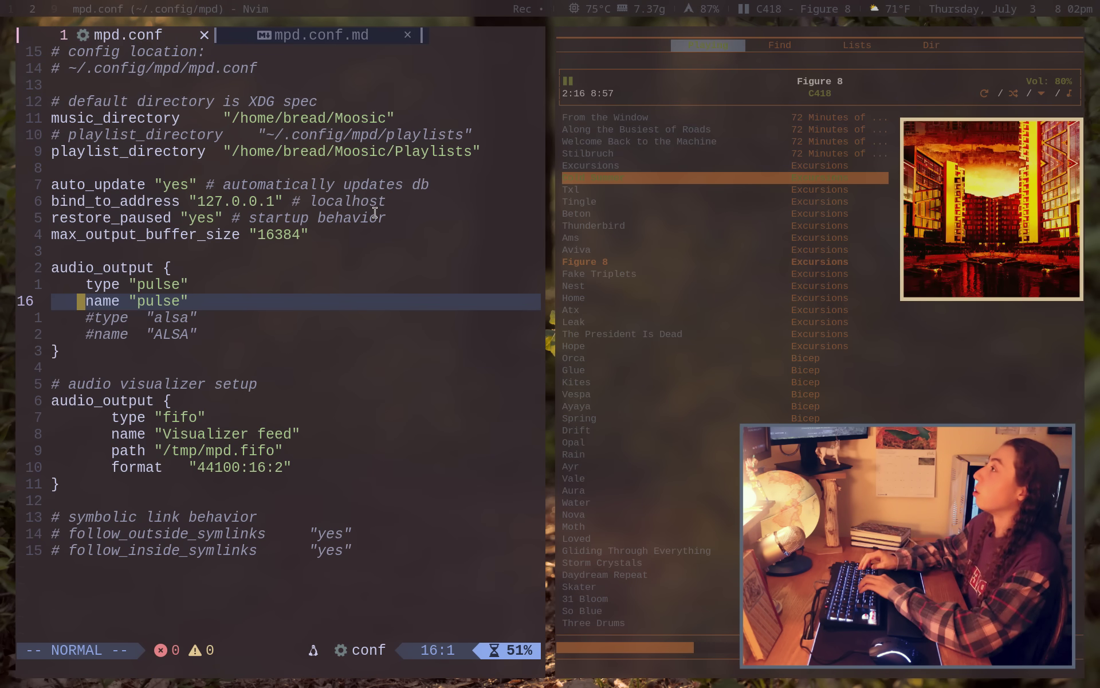
Move to the top of mpd.conf, then swap windows so ncmpcpp sits on the left
{"action": "key", "text": "3"}
{"action": "key", "text": "j"}
{"action": "key", "text": "g"}
{"action": "key", "text": "g"}
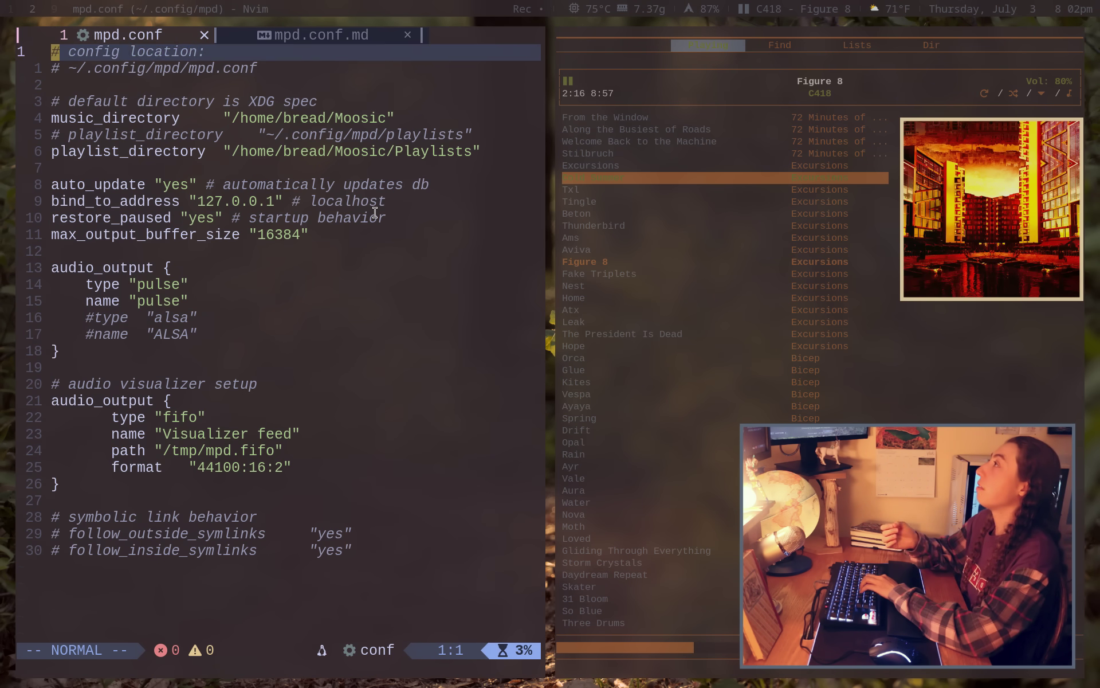
{"action": "key", "text": "j"}
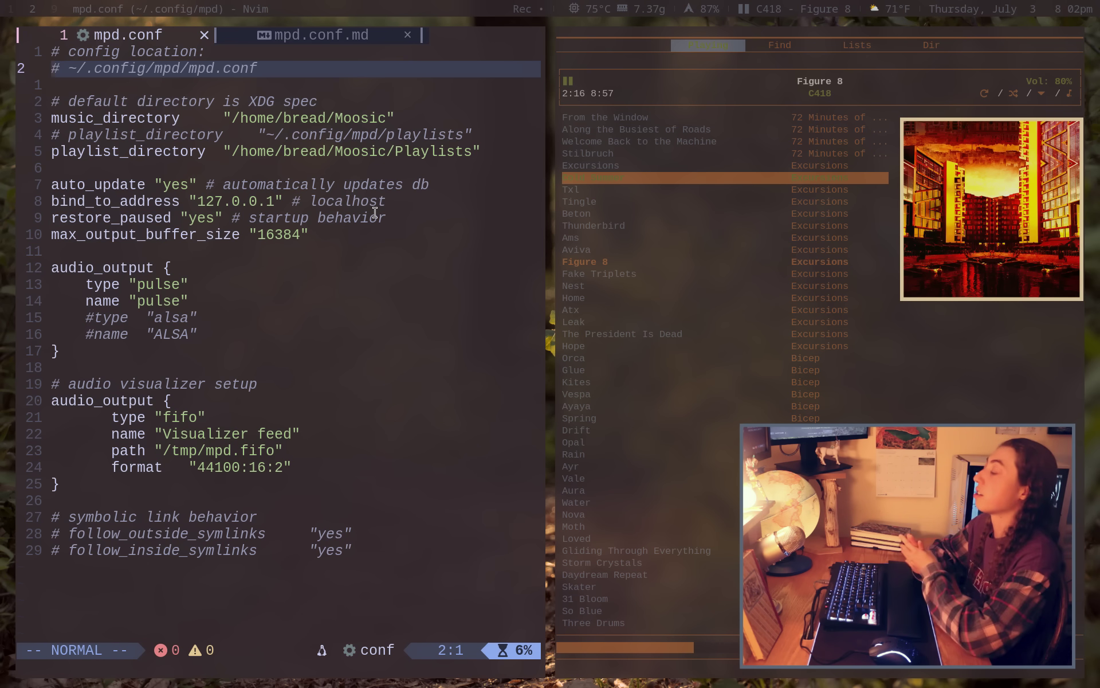
{"action": "key", "text": "super+Return"}
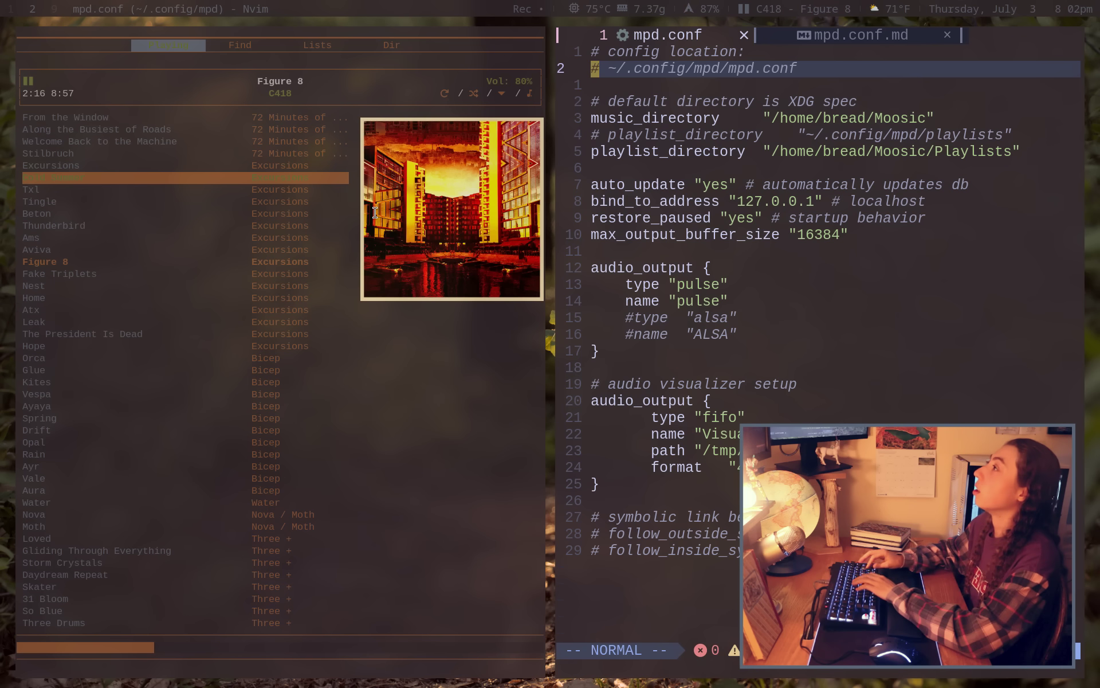